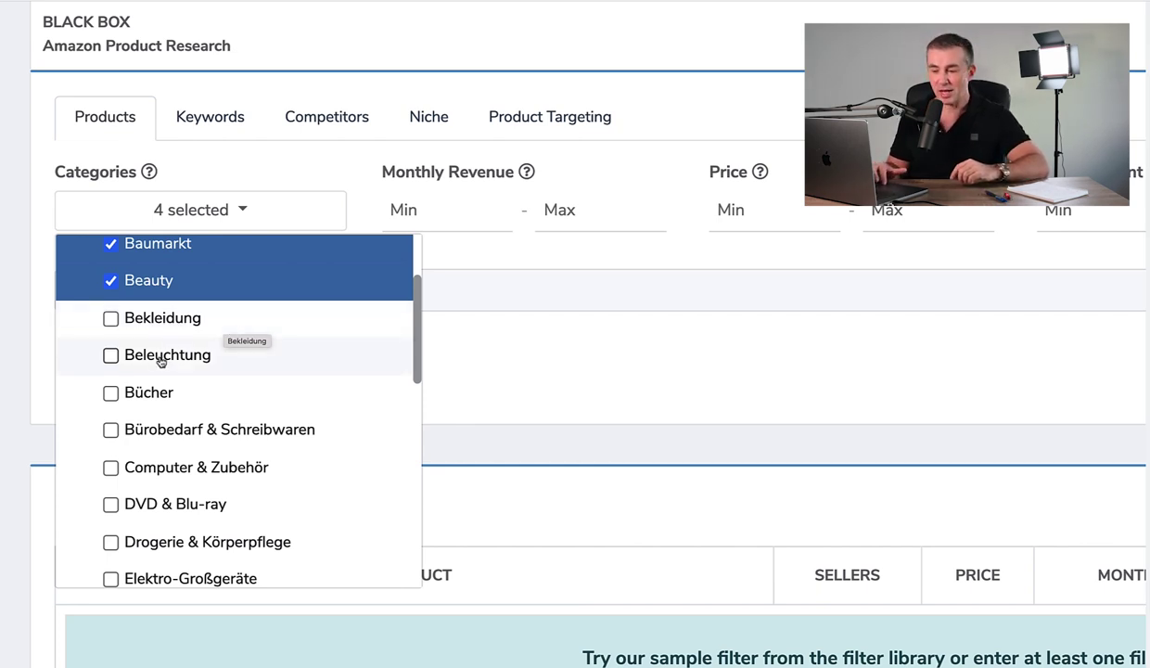
# - Add the categories Bürobedarf & Schreibwaren and Drogerie & Körperpflege to the product category filter
pyautogui.scroll(-1, 223, 378)
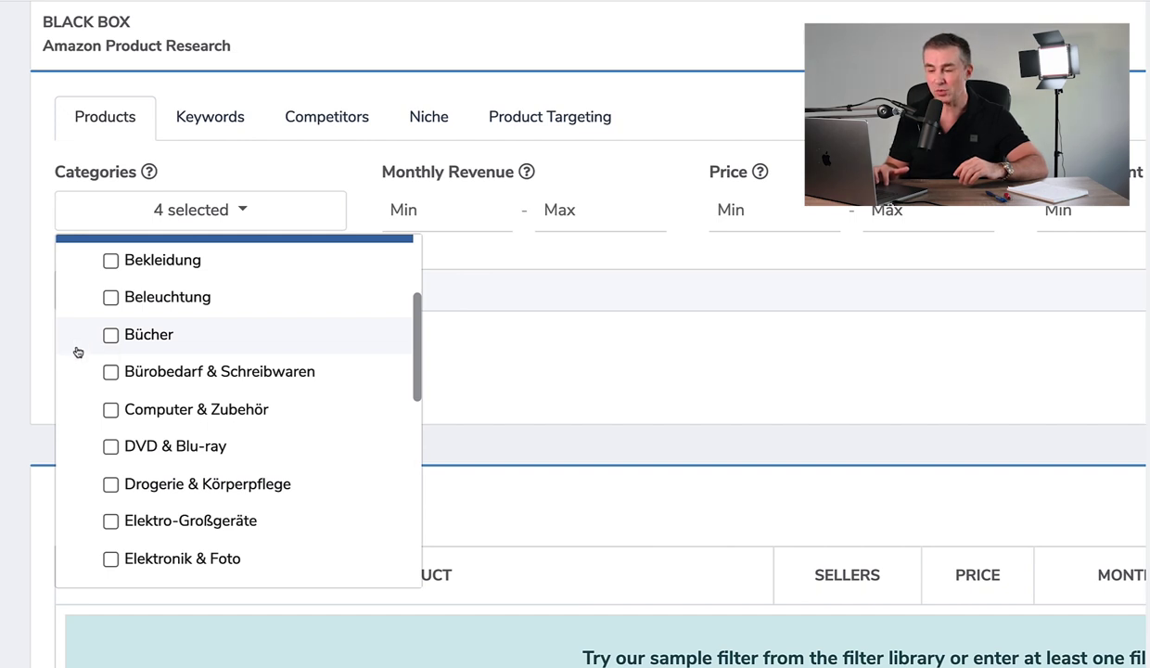
pyautogui.scroll(-1, 87, 371)
pyautogui.click(110, 345)
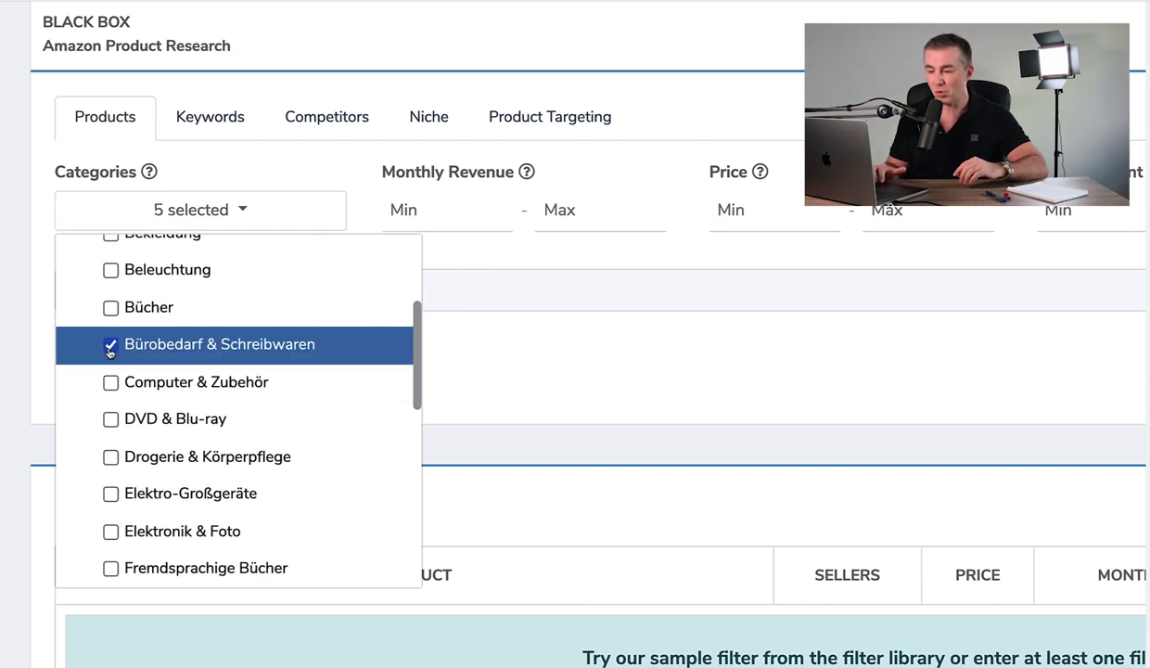
pyautogui.scroll(-2, 110, 390)
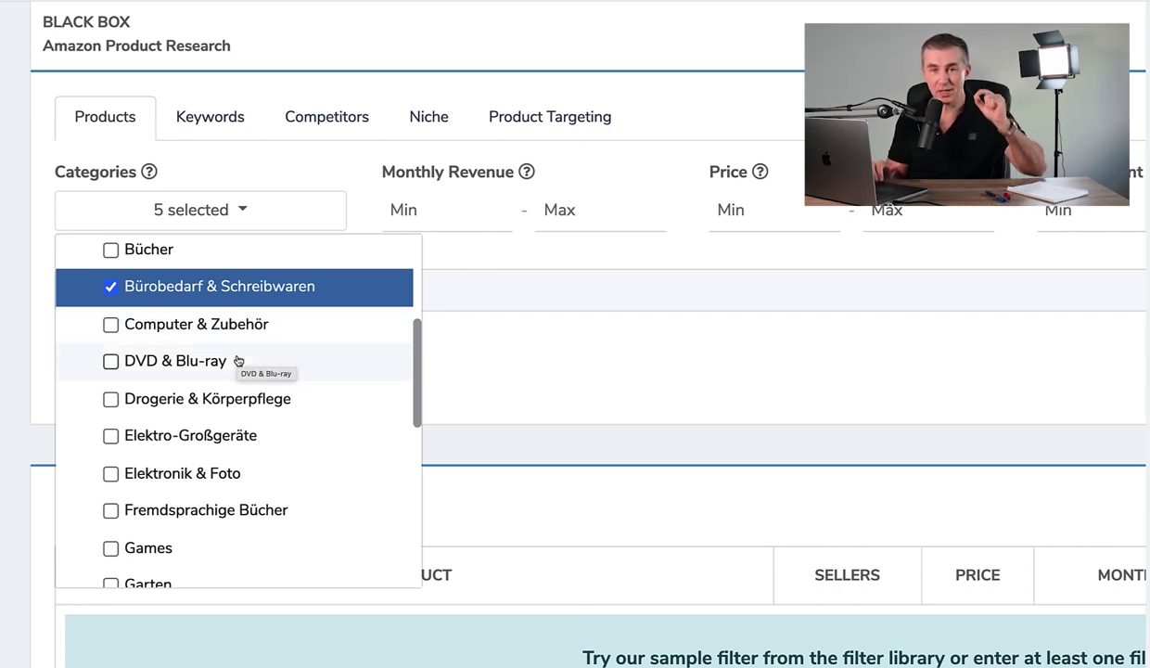
pyautogui.scroll(-2, 237, 361)
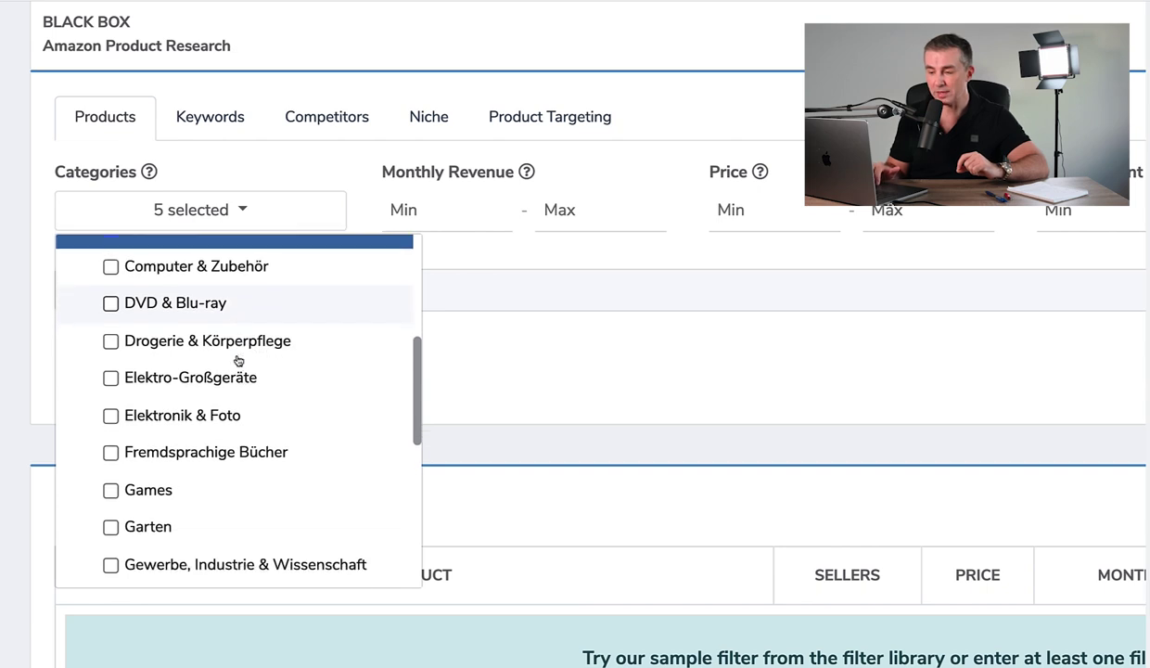
pyautogui.click(220, 348)
# - Add the categories Garten, Gewerbe, Industrie & Wissenschaft, and Haustier to the product category filter
pyautogui.scroll(-1, 215, 364)
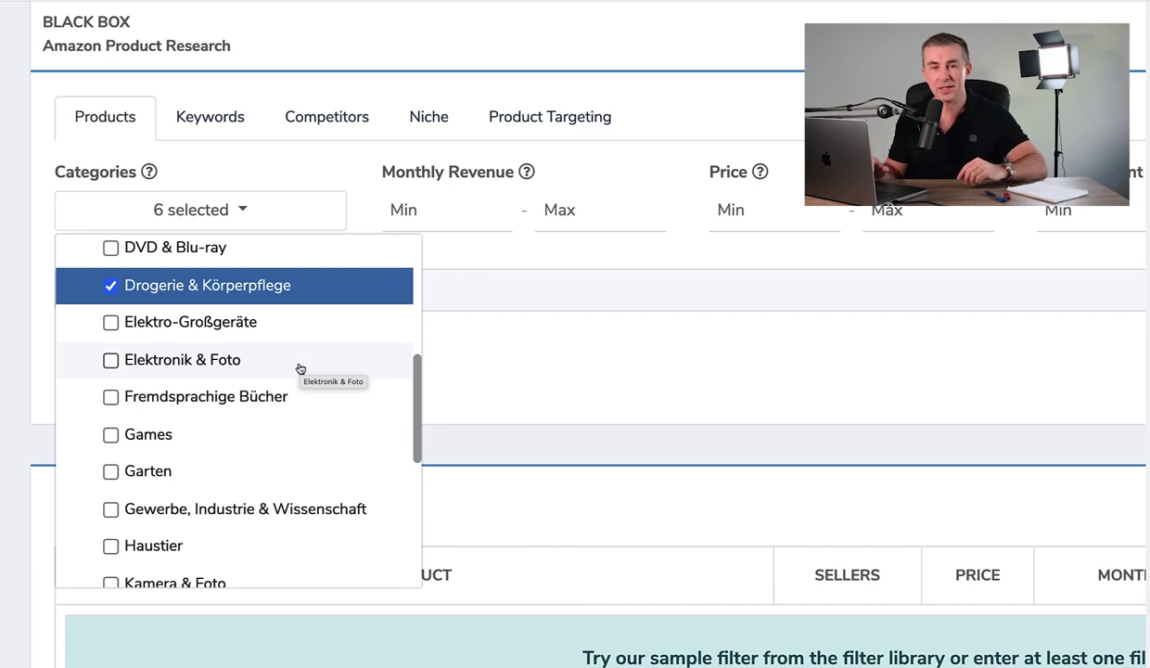
pyautogui.scroll(-2, 299, 368)
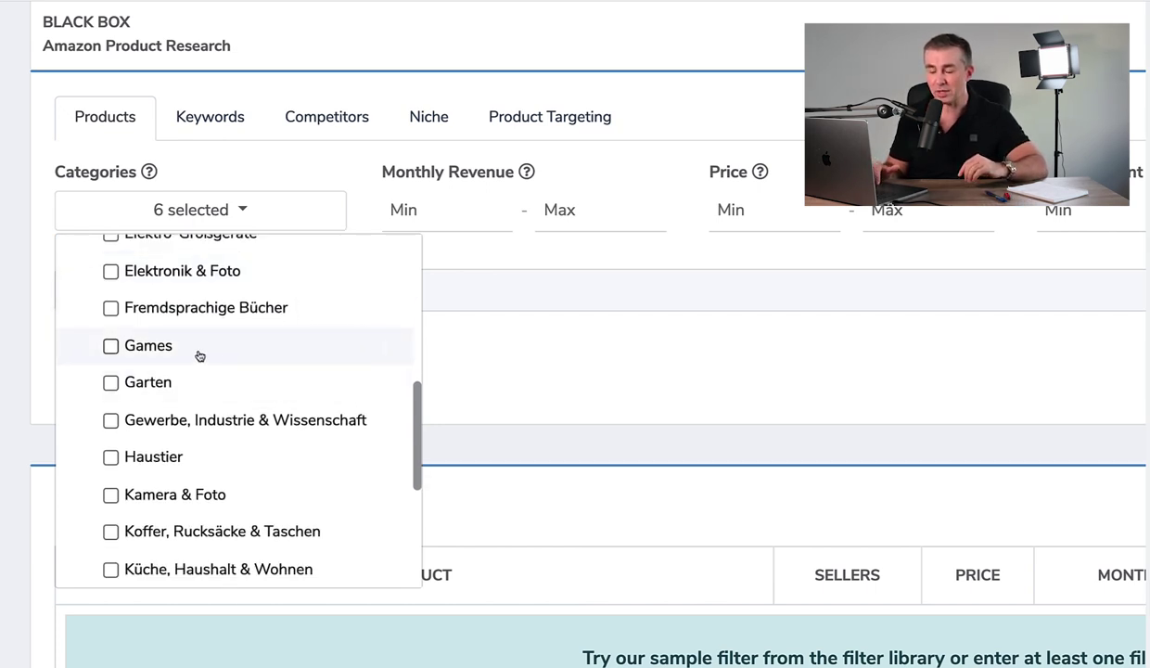
pyautogui.scroll(-2, 158, 379)
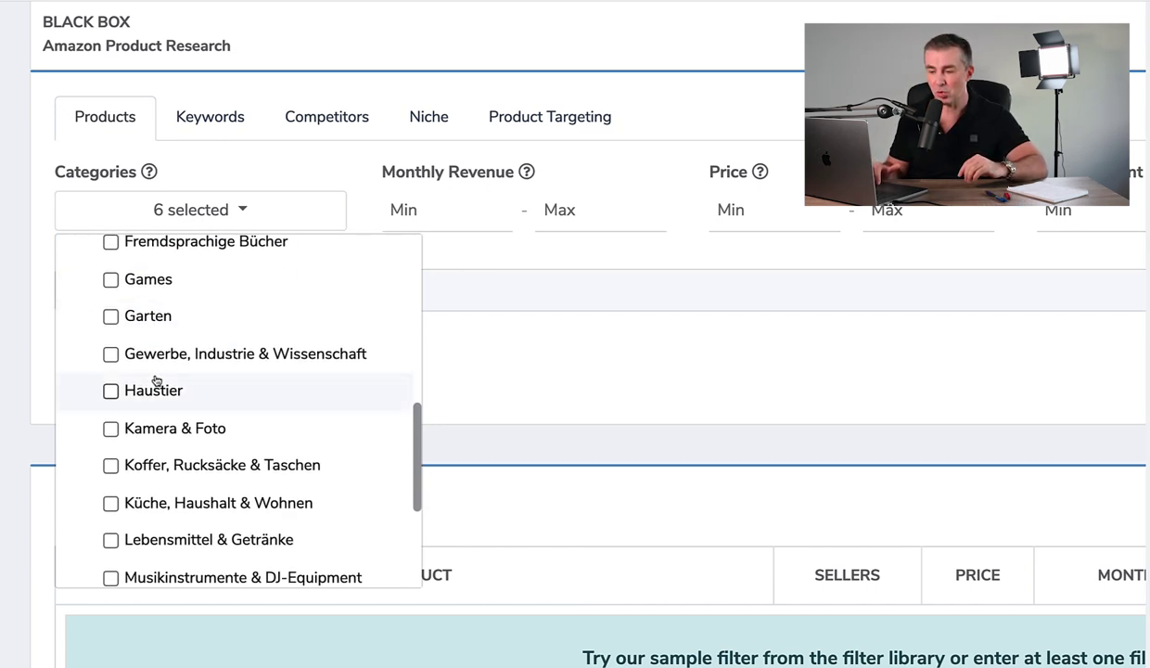
pyautogui.click(141, 320)
pyautogui.scroll(1, 213, 301)
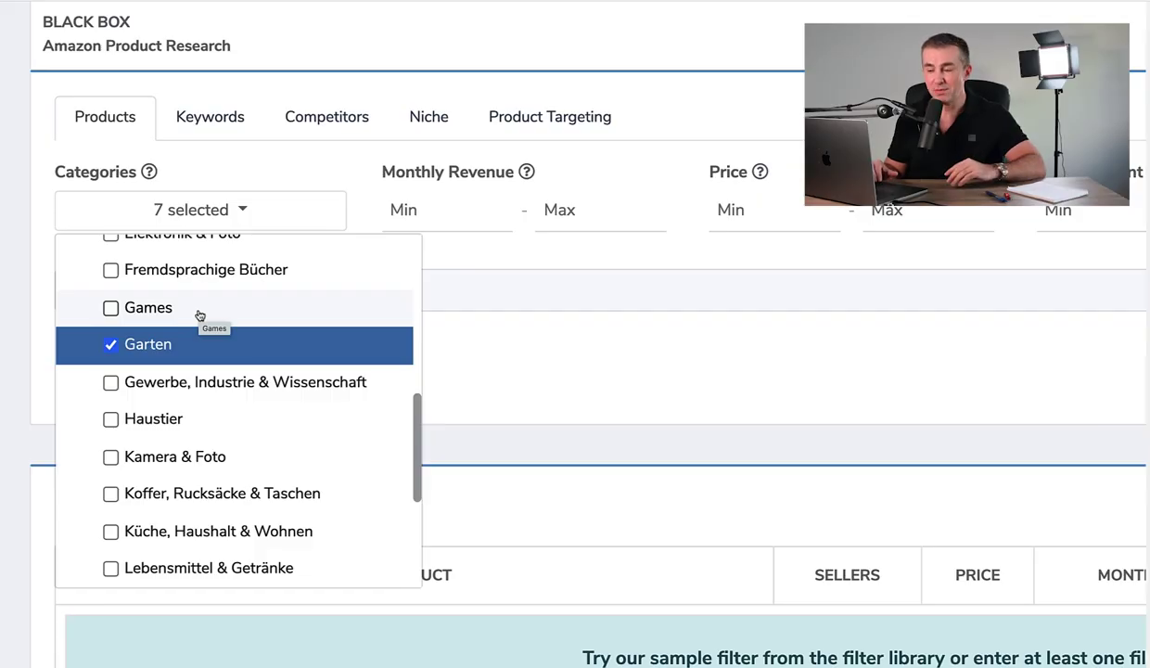
pyautogui.scroll(-2, 200, 316)
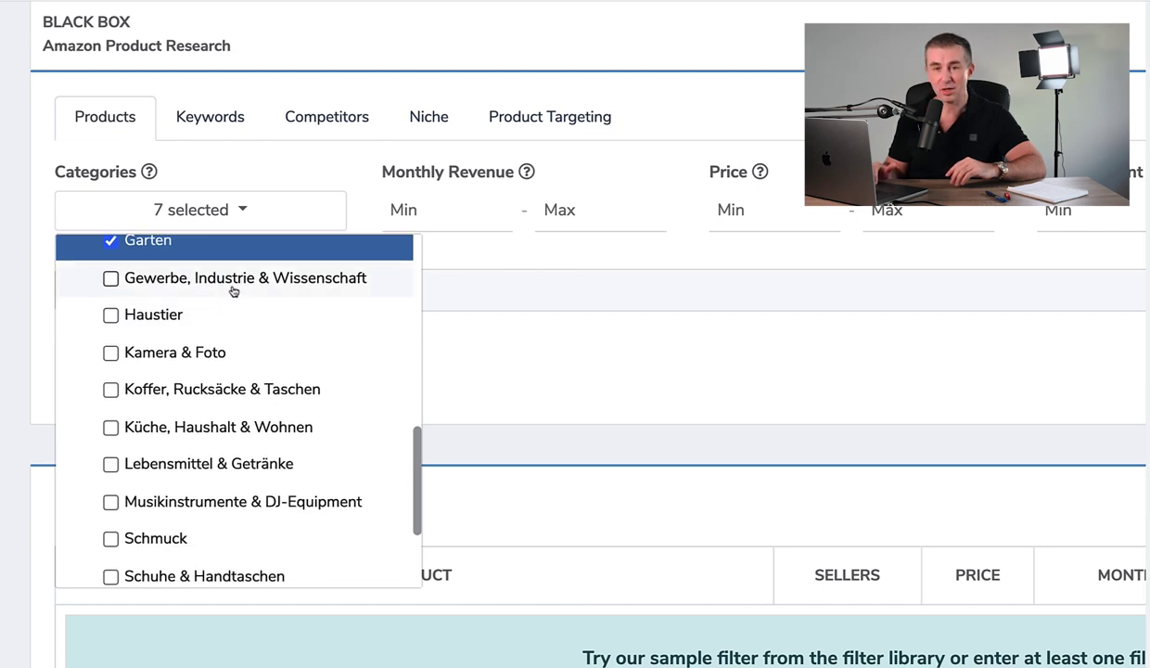
pyautogui.scroll(1, 231, 297)
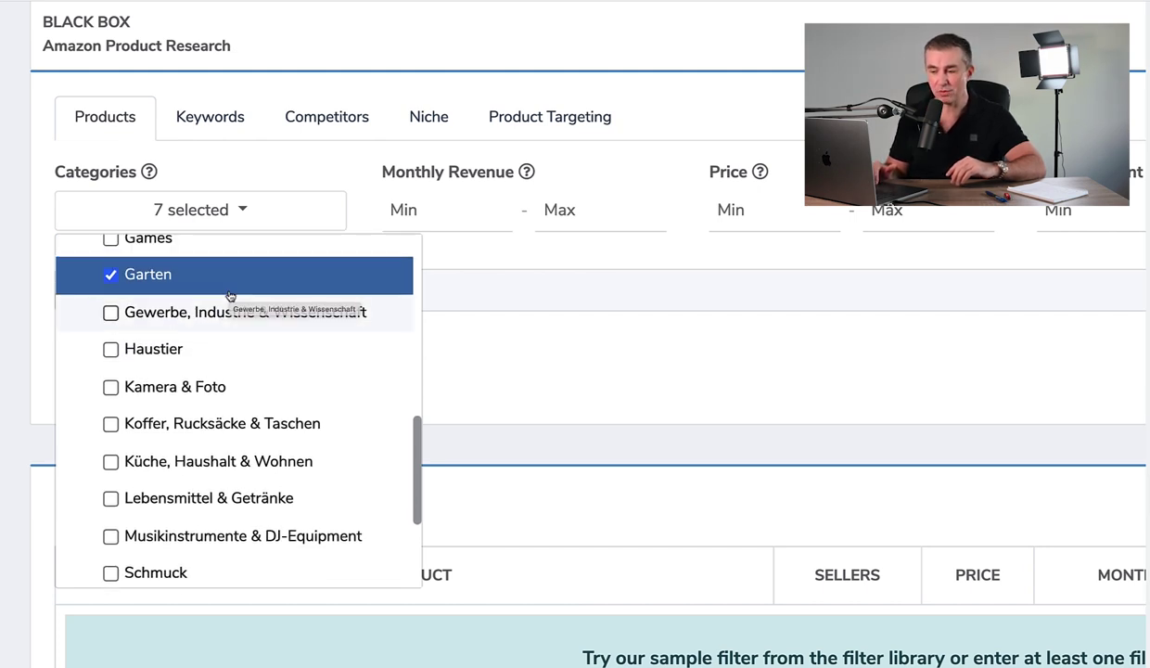
pyautogui.click(204, 322)
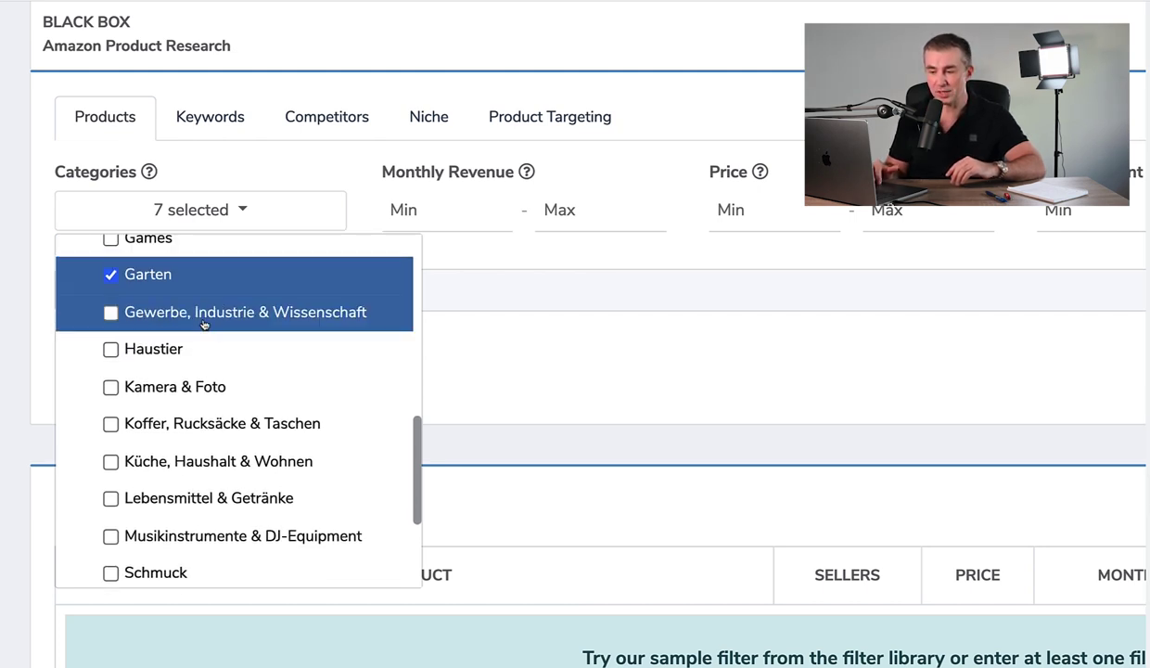
pyautogui.click(149, 353)
# - Add Küche, Haushalt & Wohnen, Spielzeug, and Sport & Freizeit to the category filter, and review the selected categories
pyautogui.scroll(-1, 154, 400)
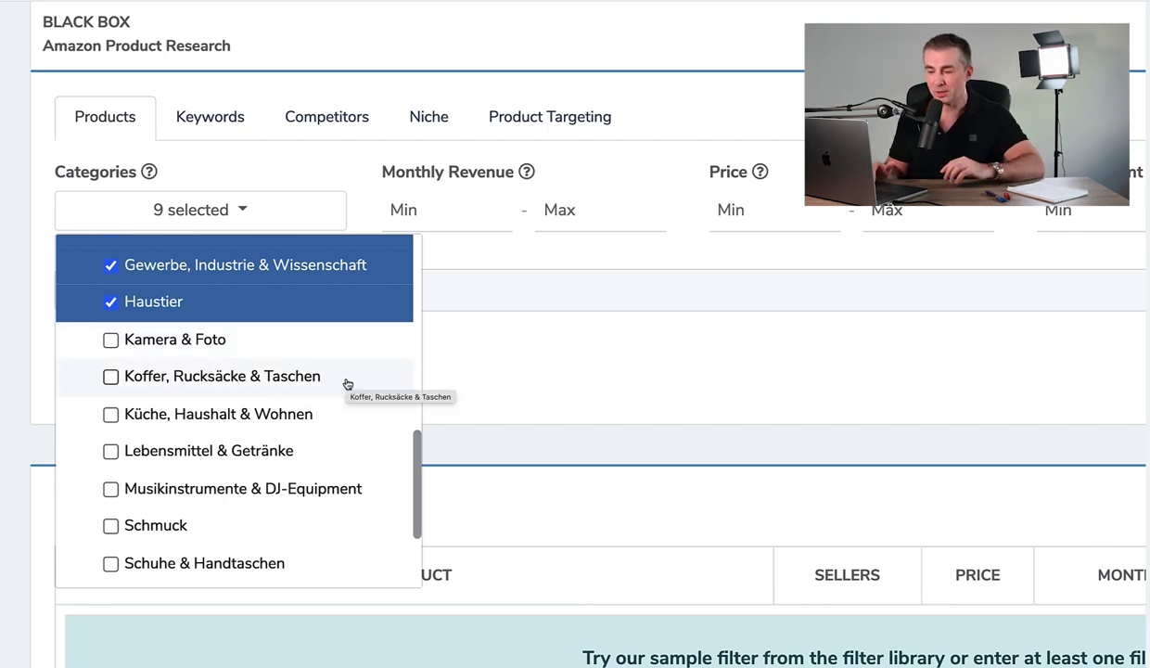
pyautogui.scroll(-2, 320, 375)
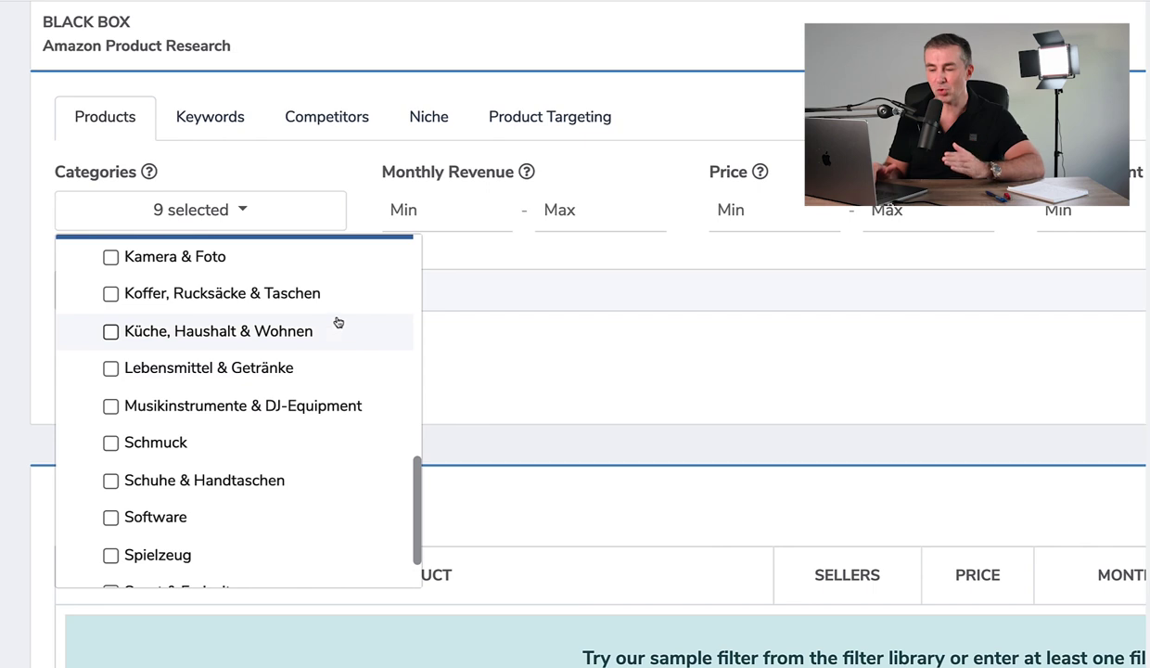
pyautogui.click(109, 336)
pyautogui.scroll(-2, 93, 406)
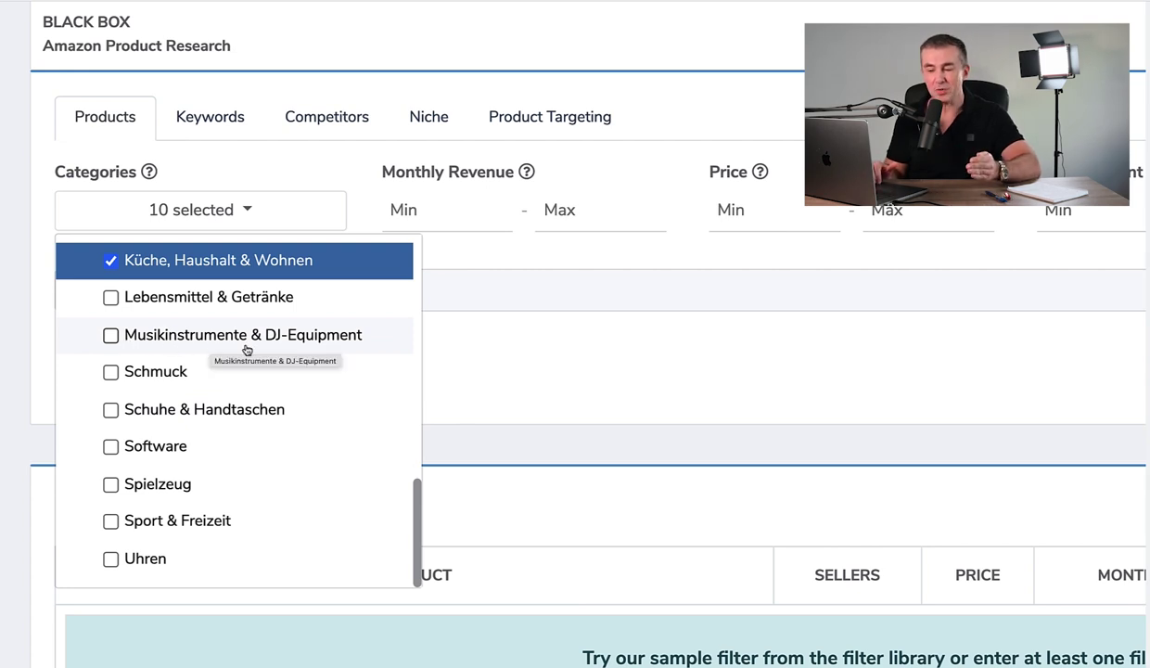
pyautogui.scroll(-1, 246, 350)
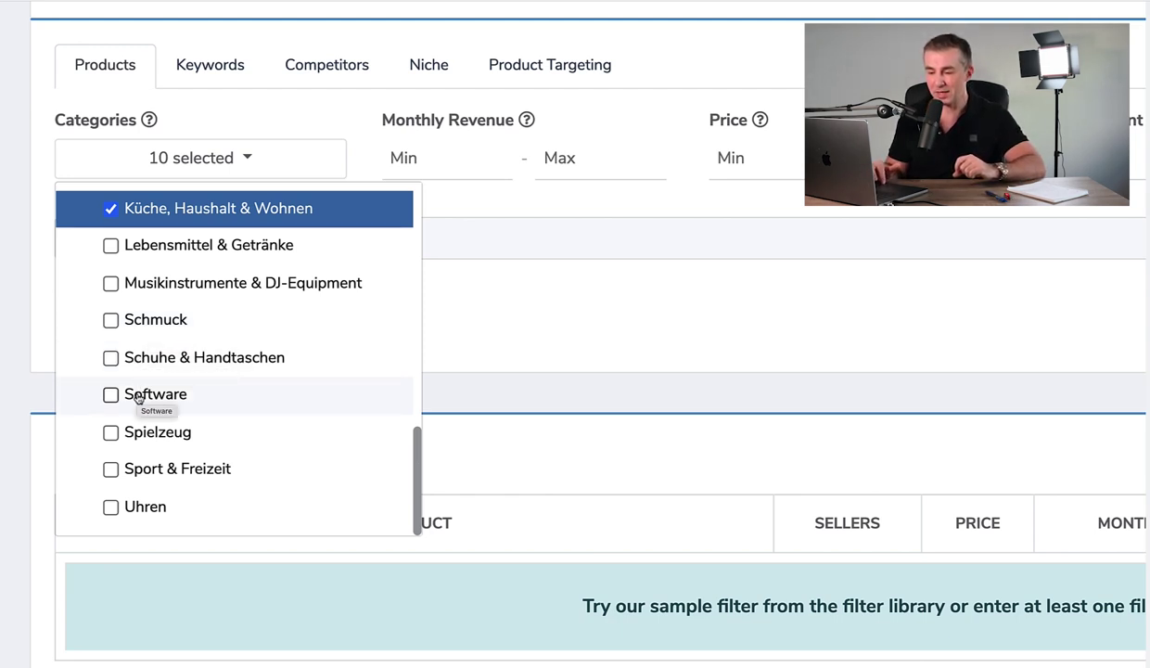
pyautogui.click(136, 437)
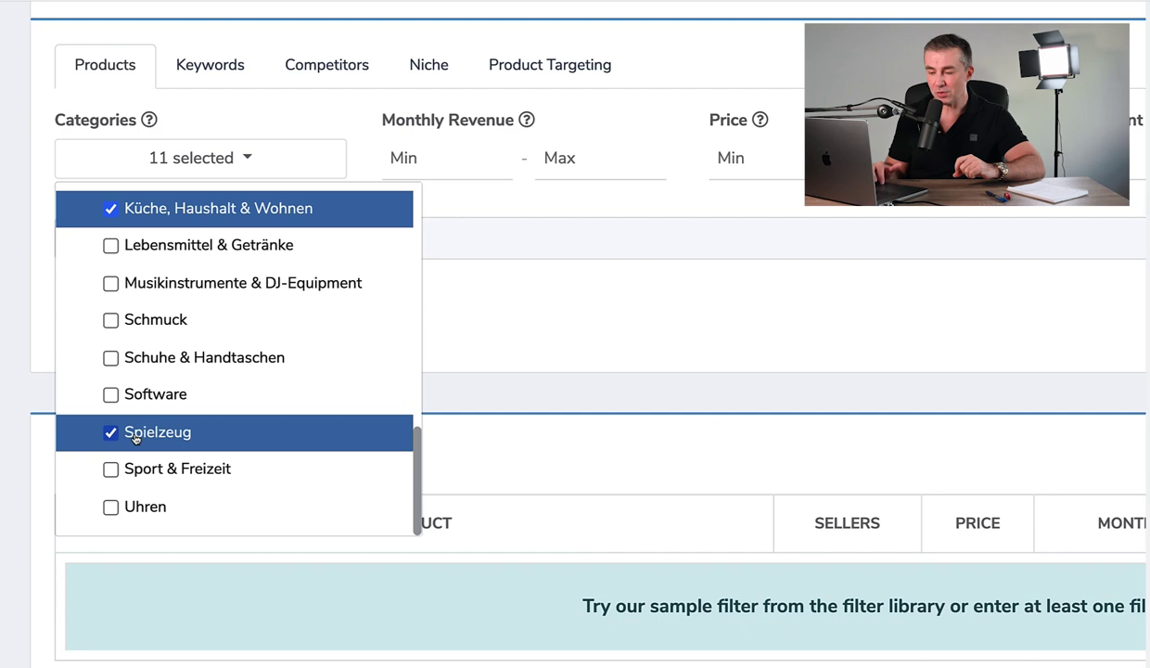
pyautogui.click(137, 469)
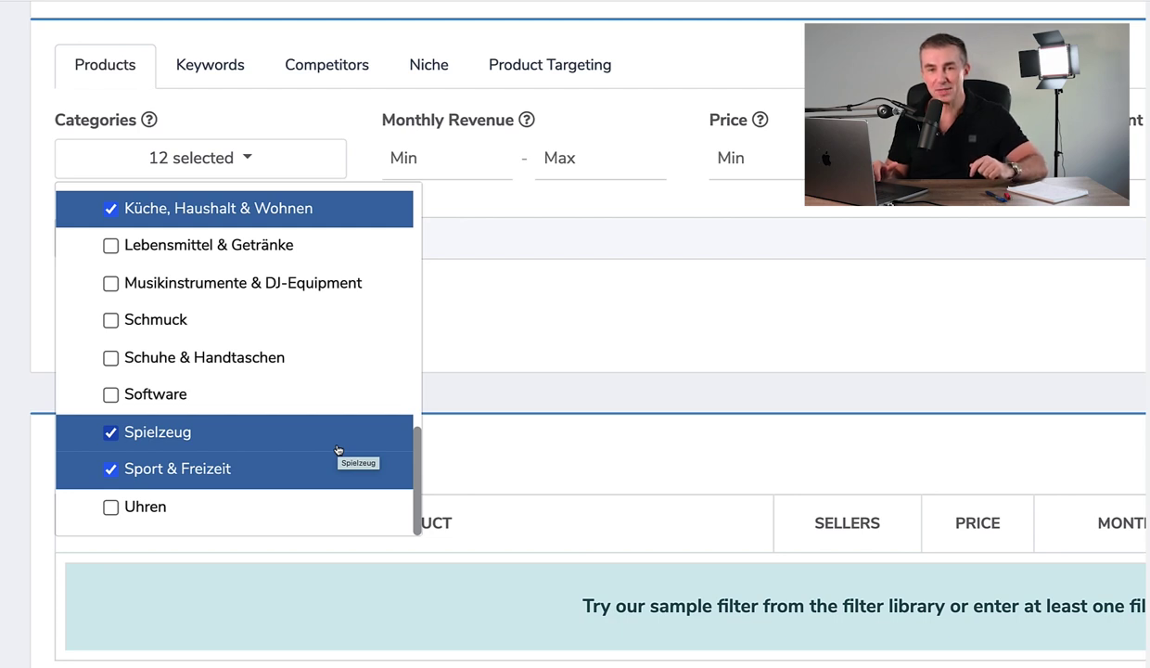
pyautogui.scroll(5, 338, 449)
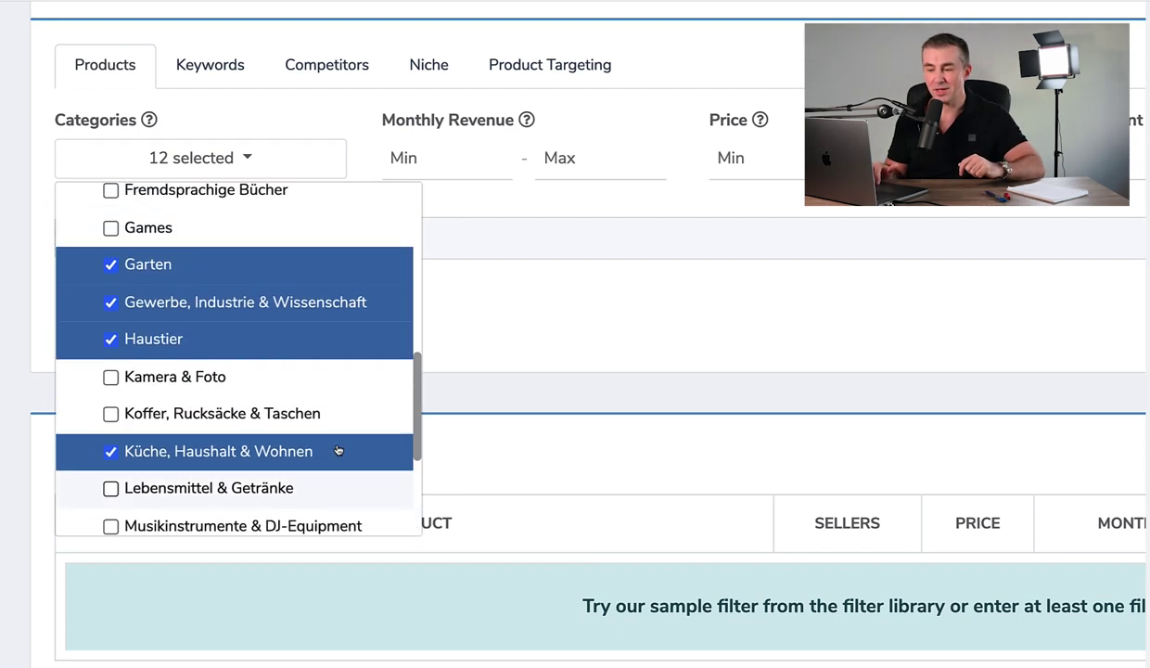
pyautogui.scroll(10, 338, 450)
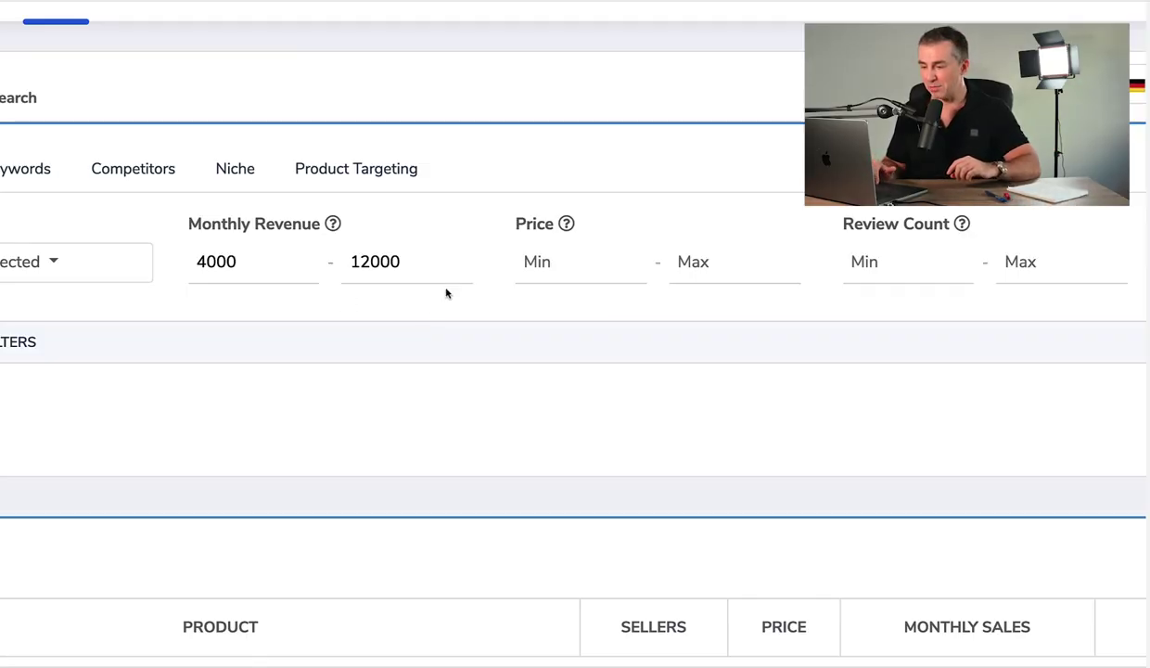
# - Set the price filter to a minimum of 20 and a maximum of 50
pyautogui.click(579, 265)
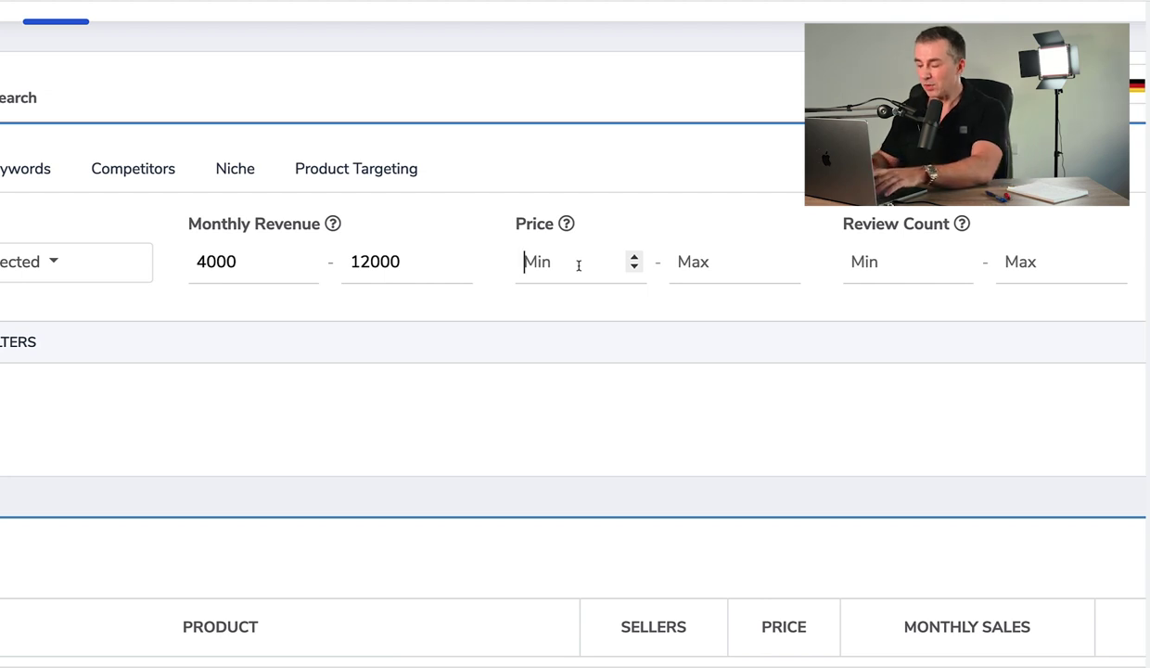
pyautogui.write('20')
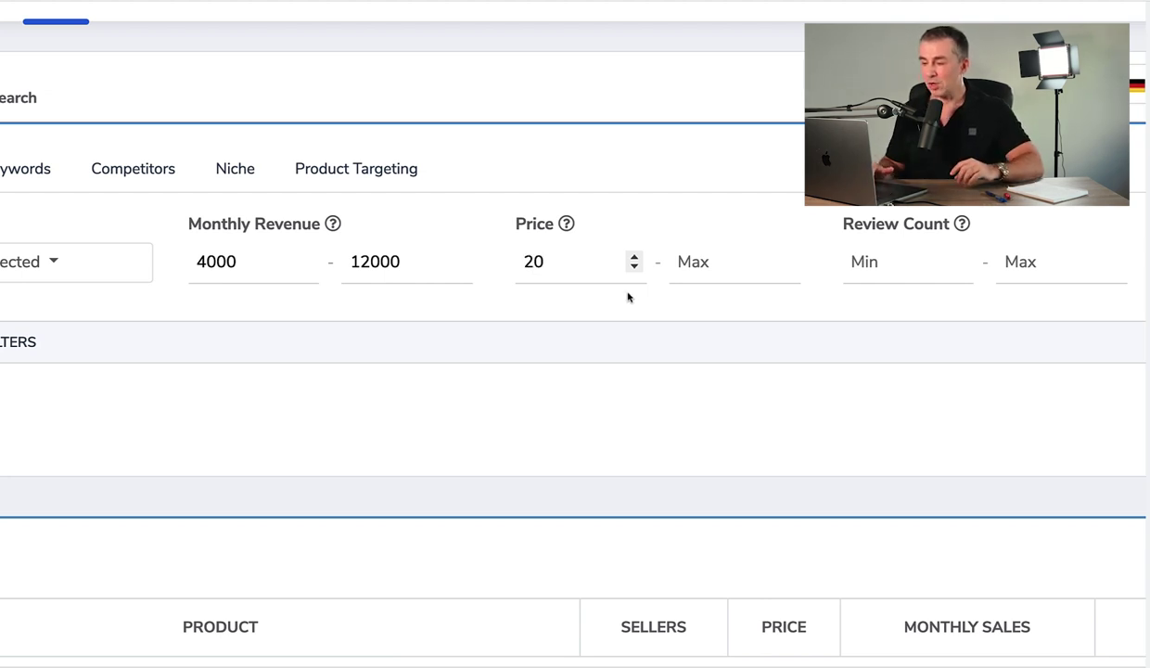
pyautogui.hscroll(5, 629, 299)
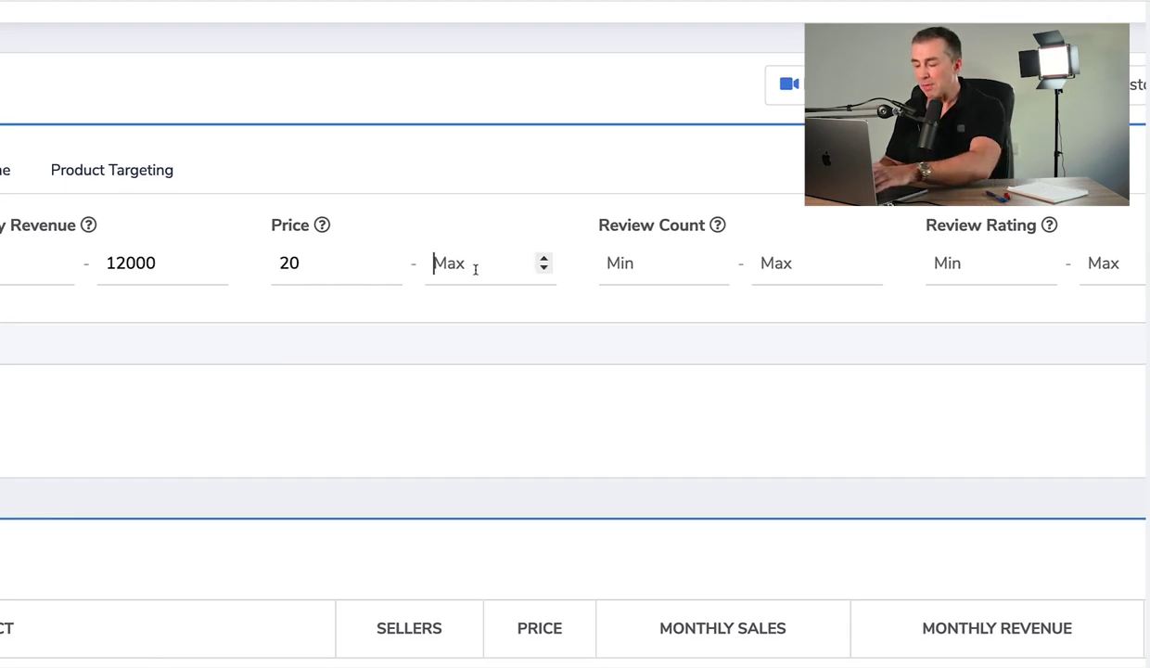
pyautogui.write('50')
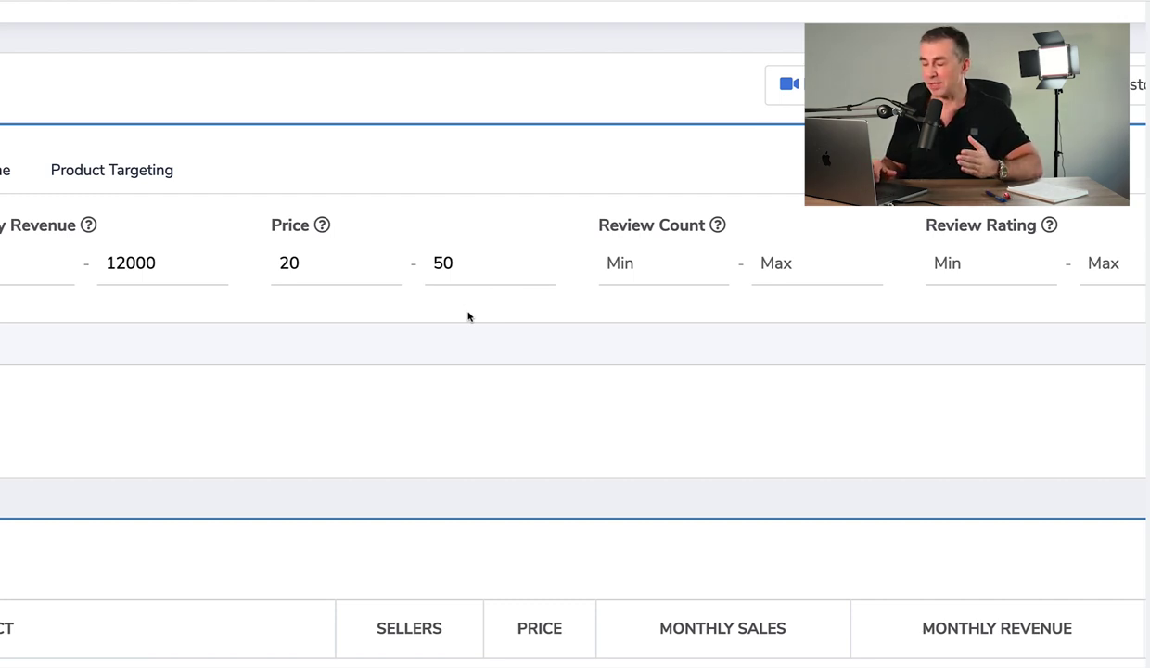
# - Set the maximum review count to 125 and run the product search
pyautogui.hscroll(3, 468, 316)
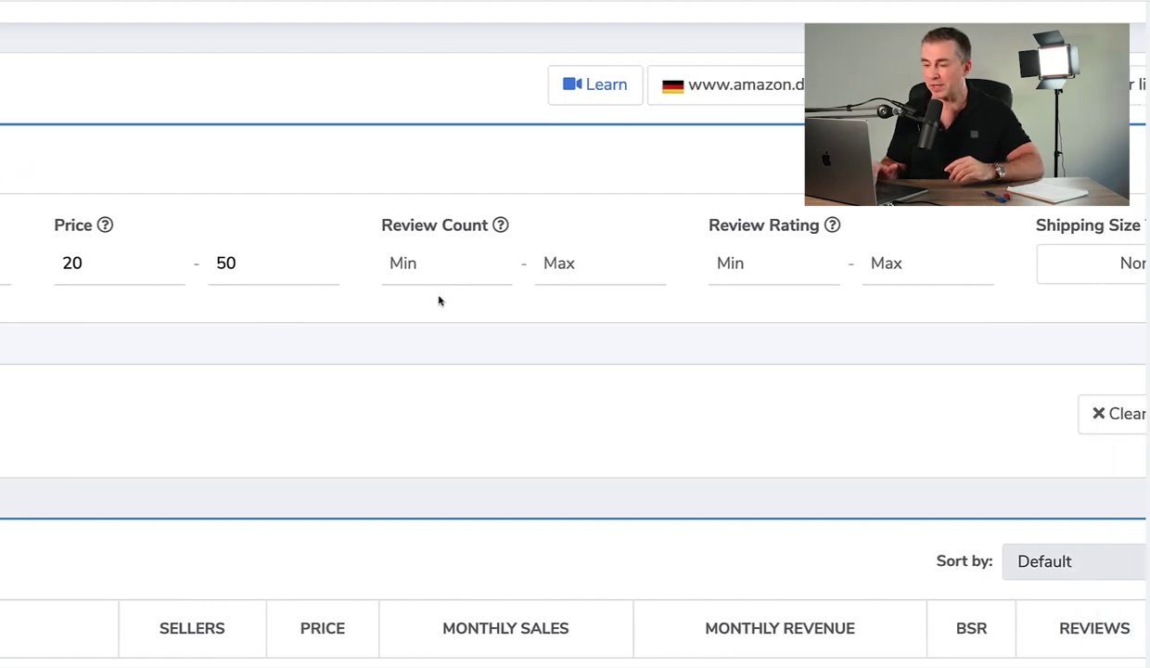
pyautogui.click(669, 263)
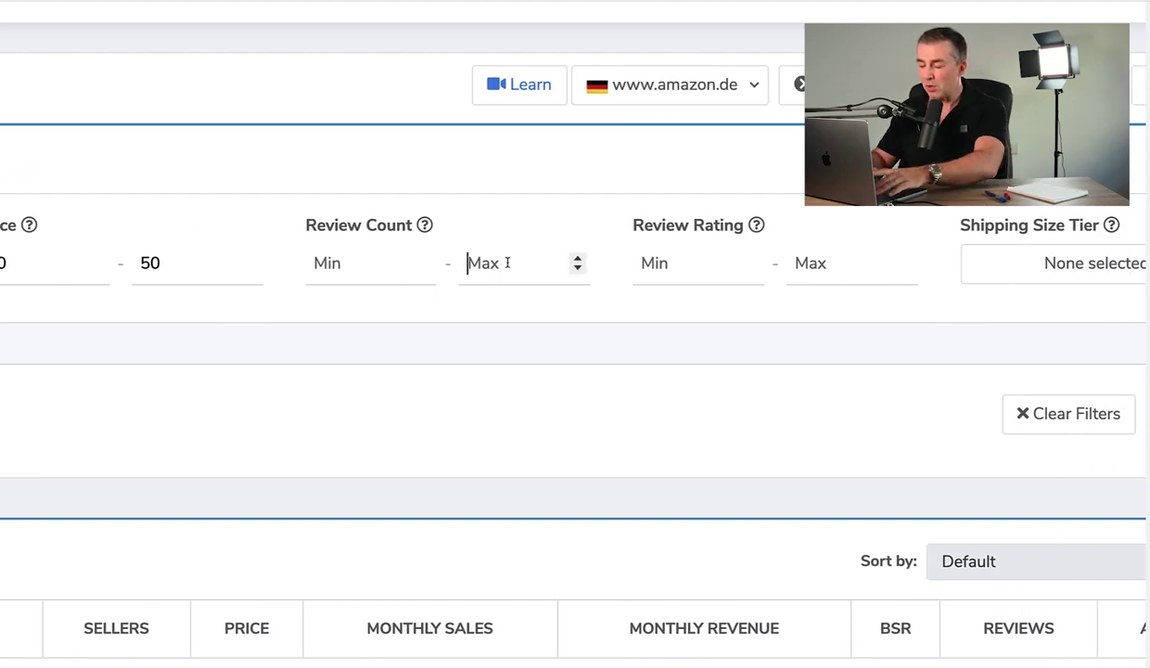
pyautogui.write('125')
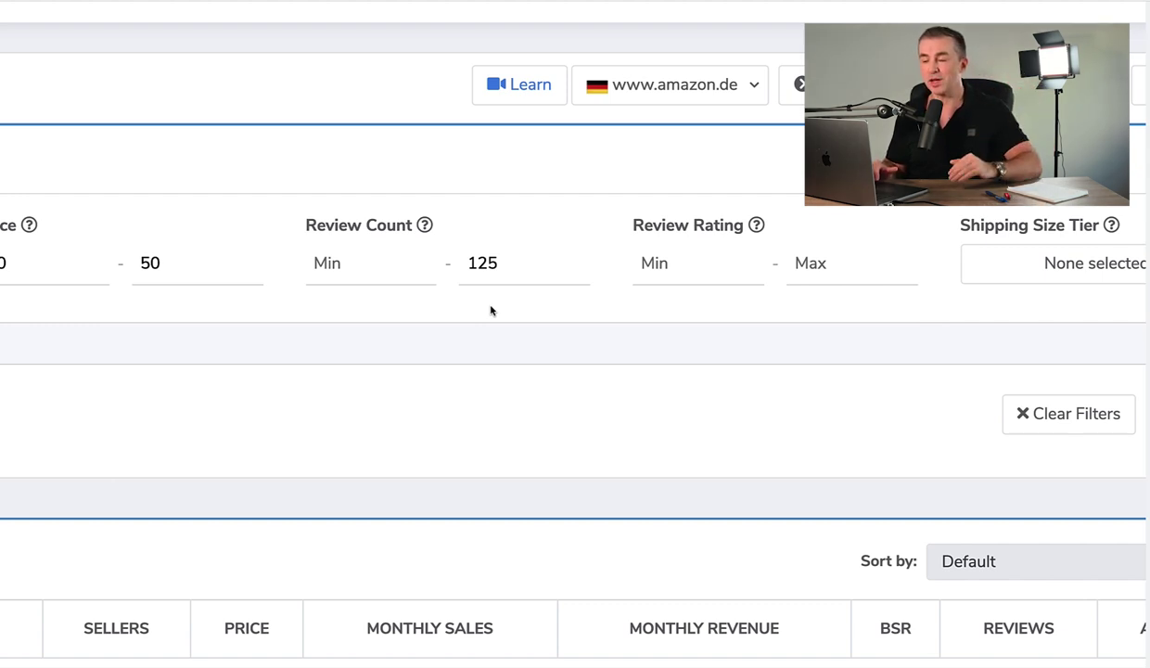
pyautogui.hscroll(4, 491, 311)
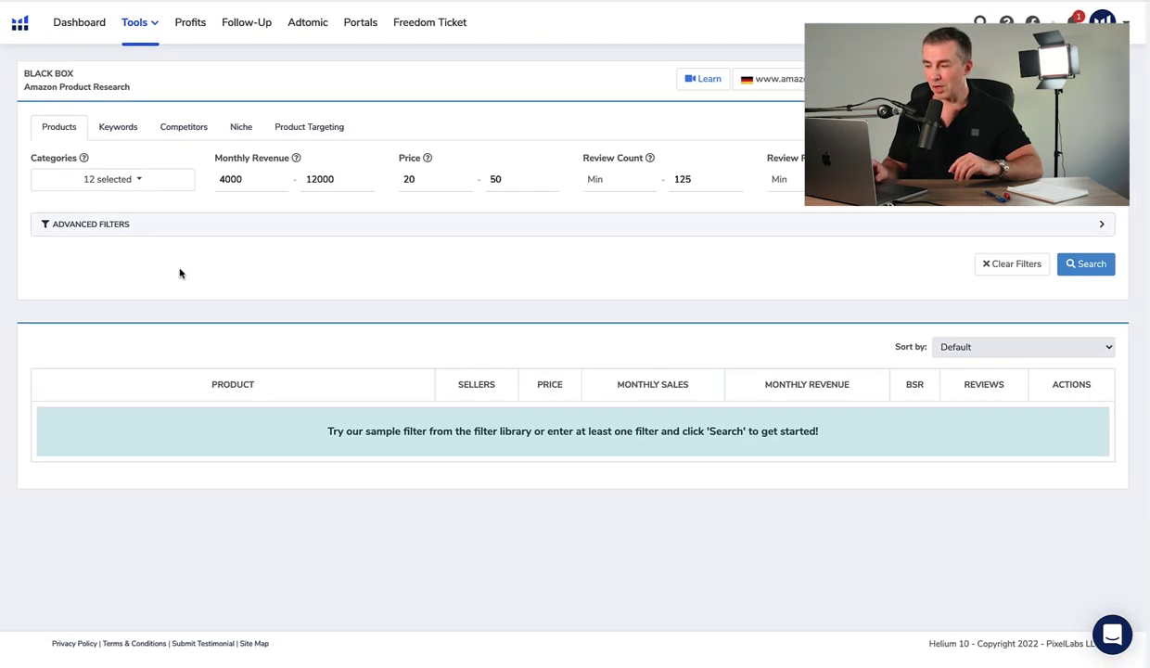
pyautogui.click(1086, 266)
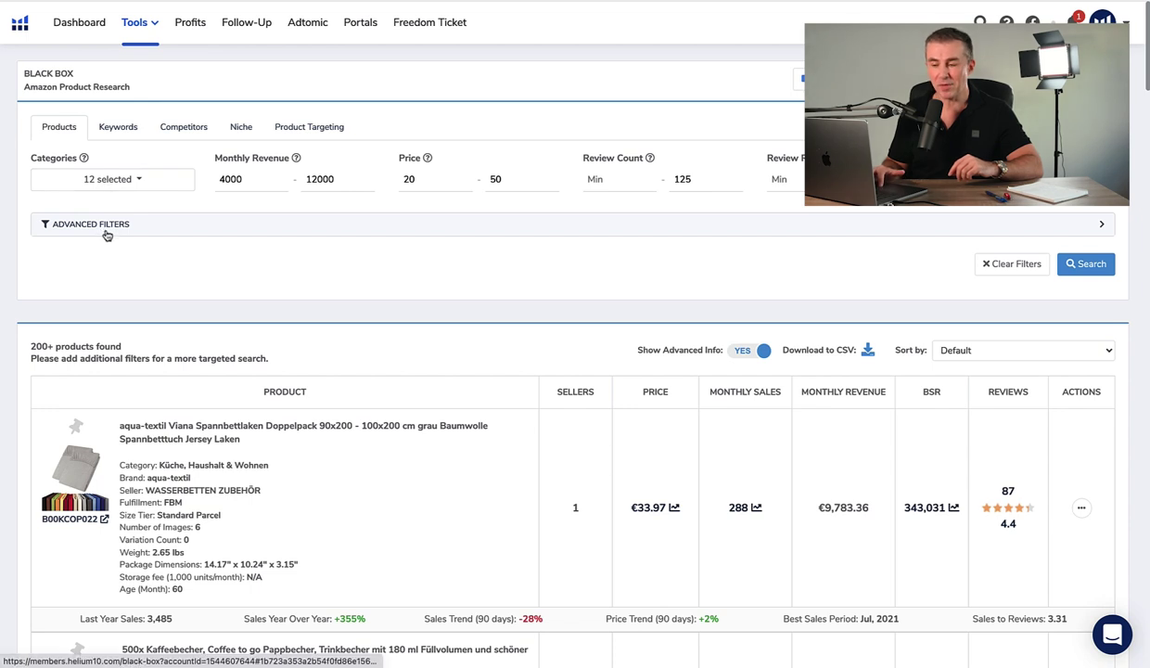
# - In the advanced filters, set the maximum number of sellers to 1 and the maximum variation count to 2
pyautogui.click(107, 235)
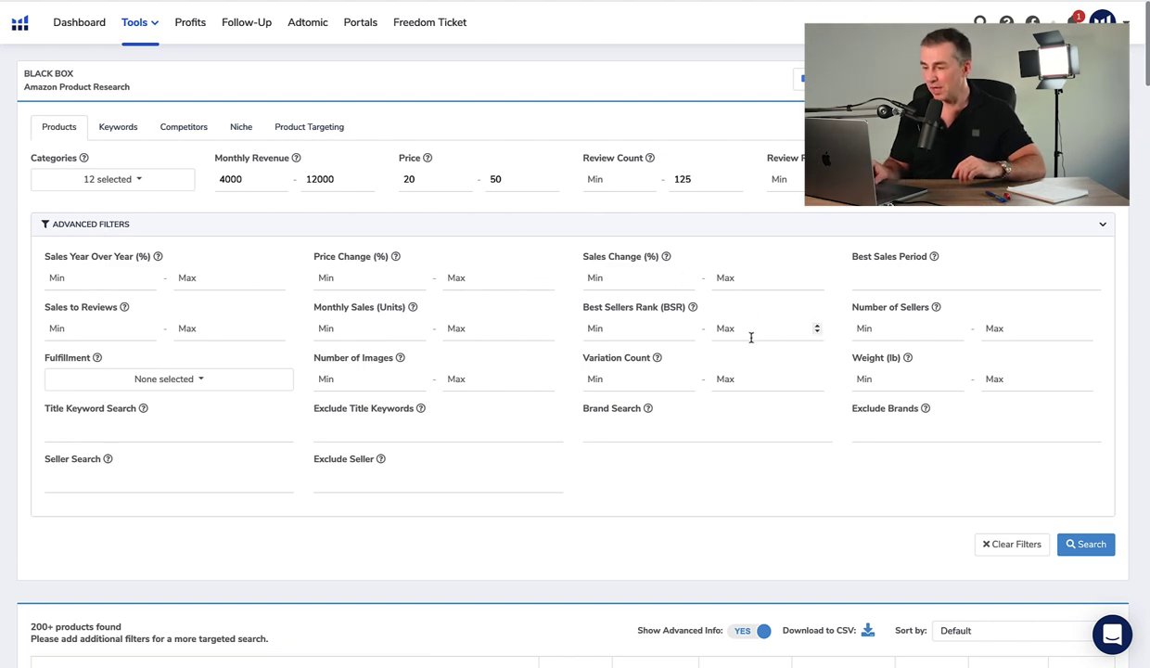
pyautogui.click(1020, 328)
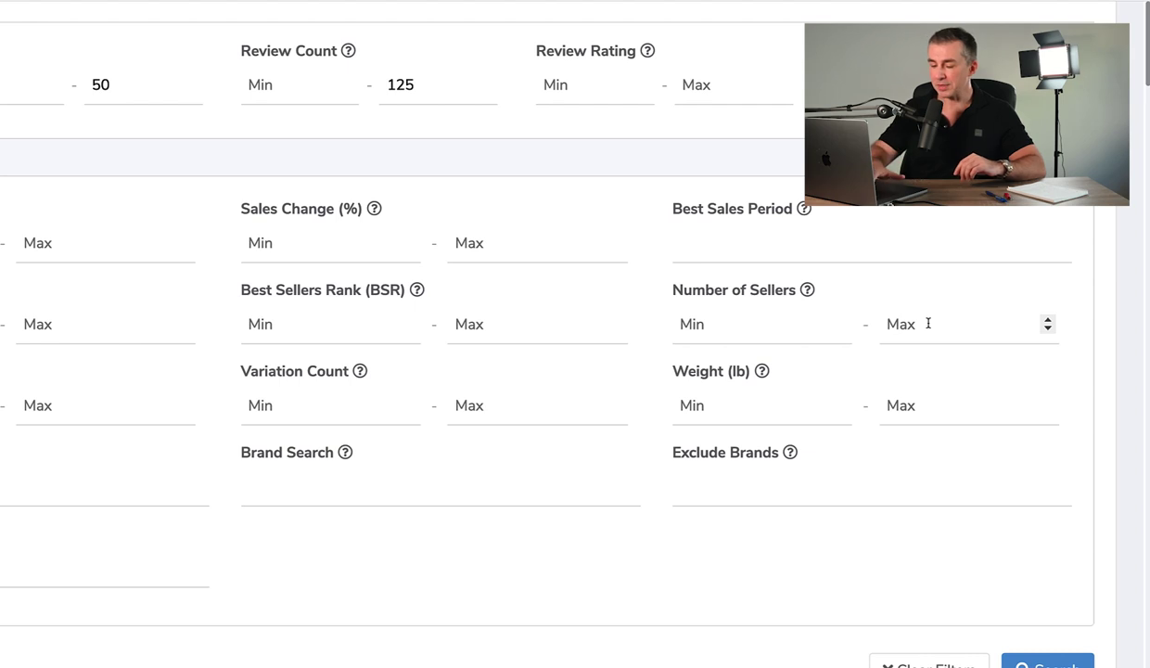
pyautogui.write('1')
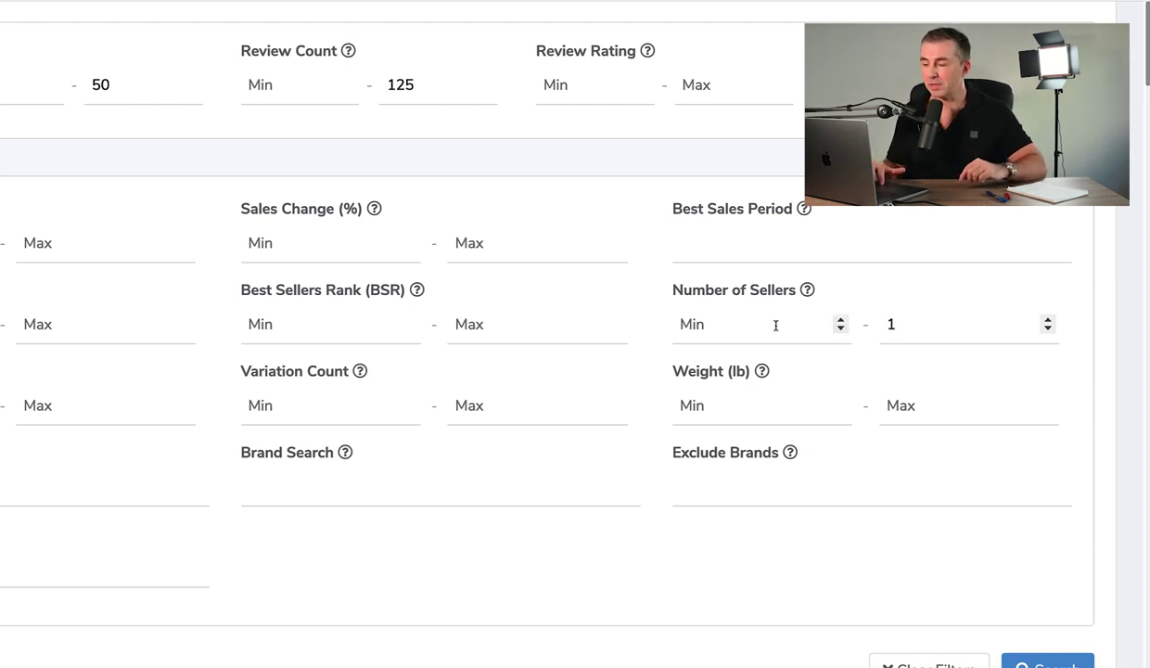
pyautogui.click(659, 351)
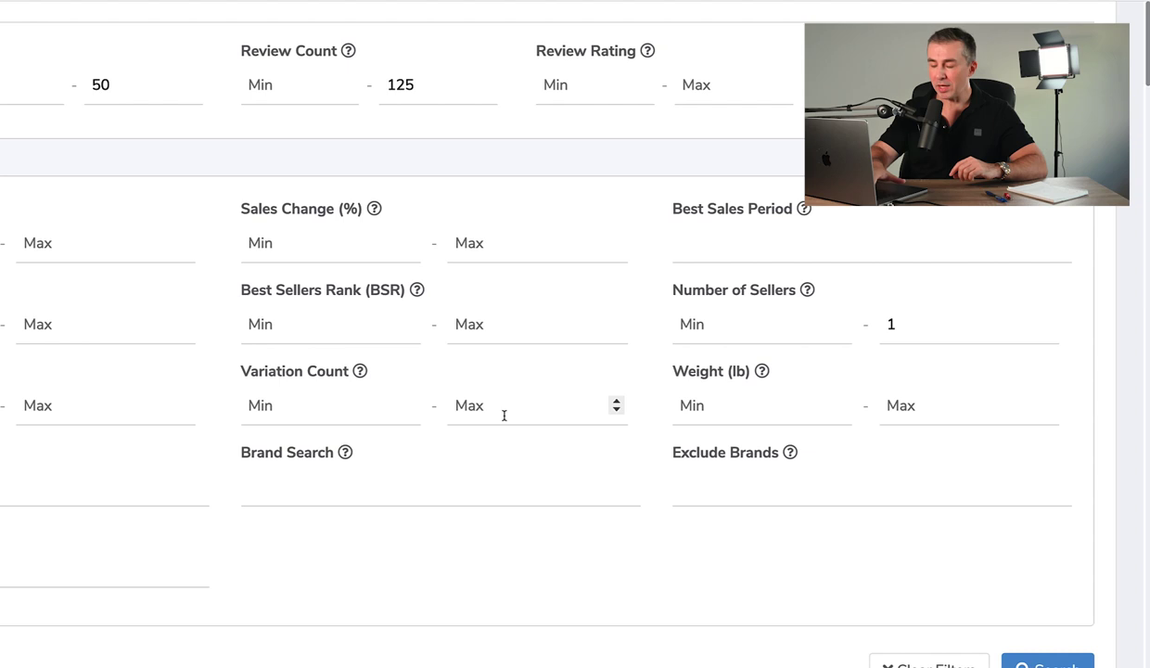
pyautogui.write('2')
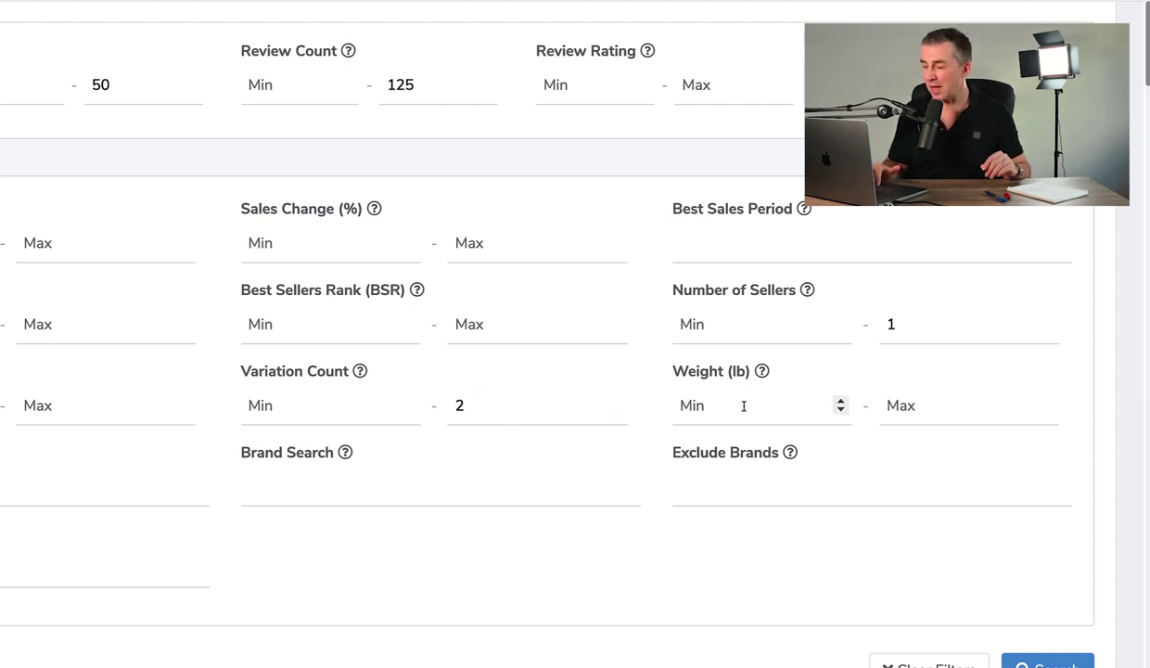
# - Set the maximum product weight to 1.5 lb in the advanced filters
pyautogui.click(924, 407)
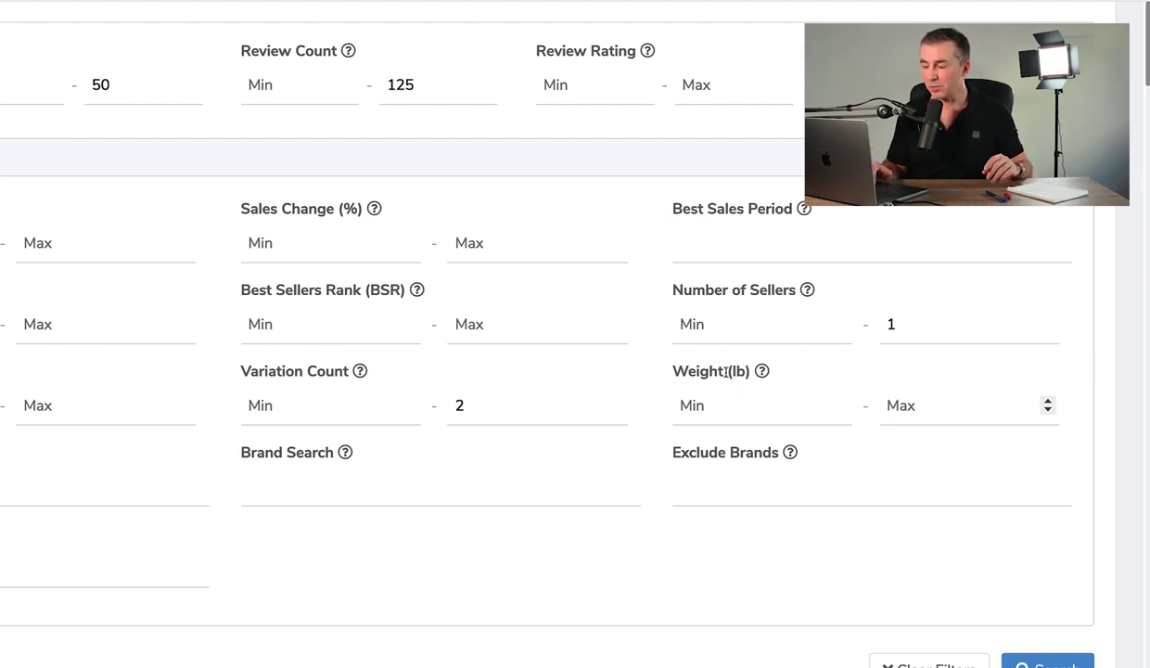
pyautogui.moveTo(730, 371); pyautogui.dragTo(737, 371)
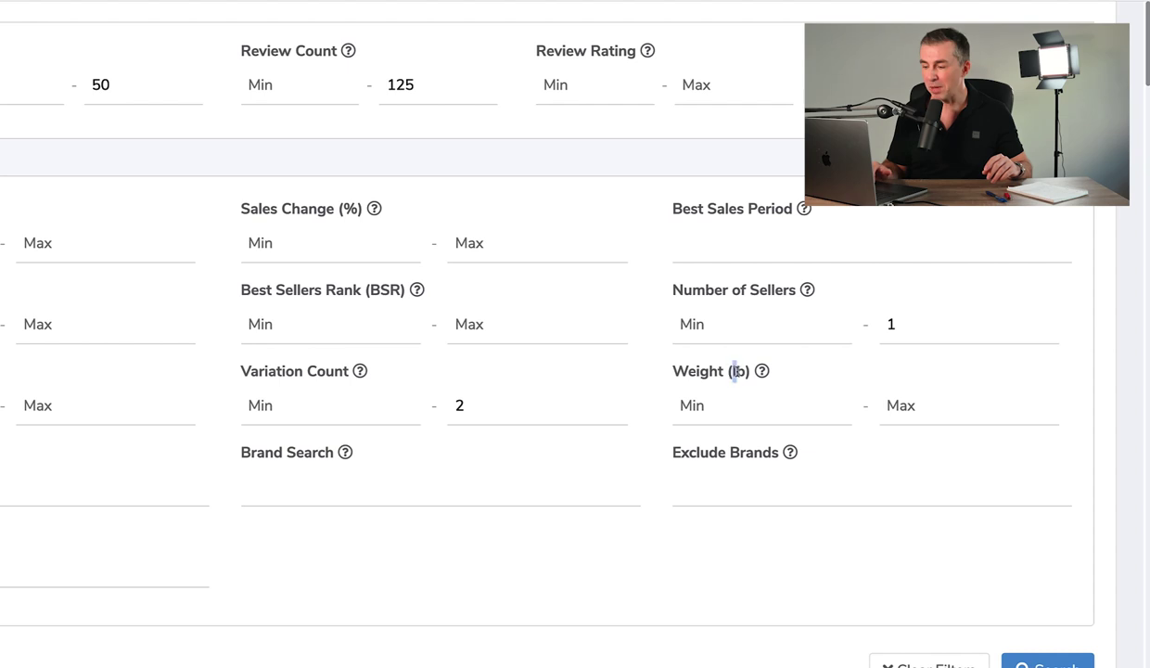
pyautogui.click(893, 404)
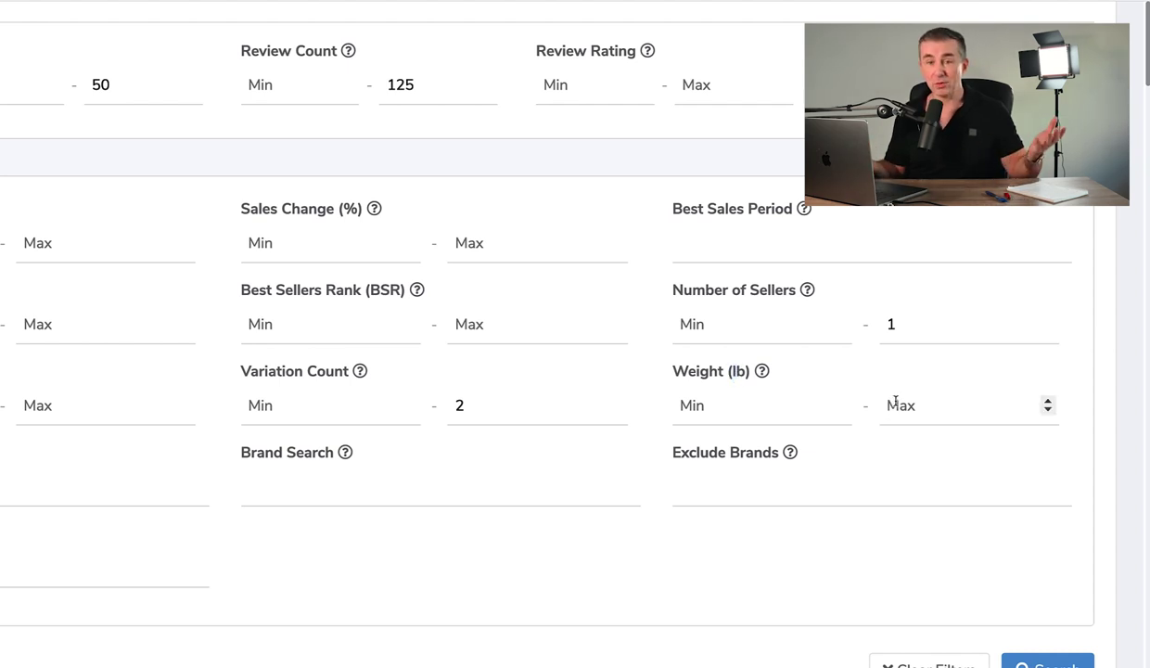
pyautogui.scroll(-1, 895, 401)
pyautogui.write('1')
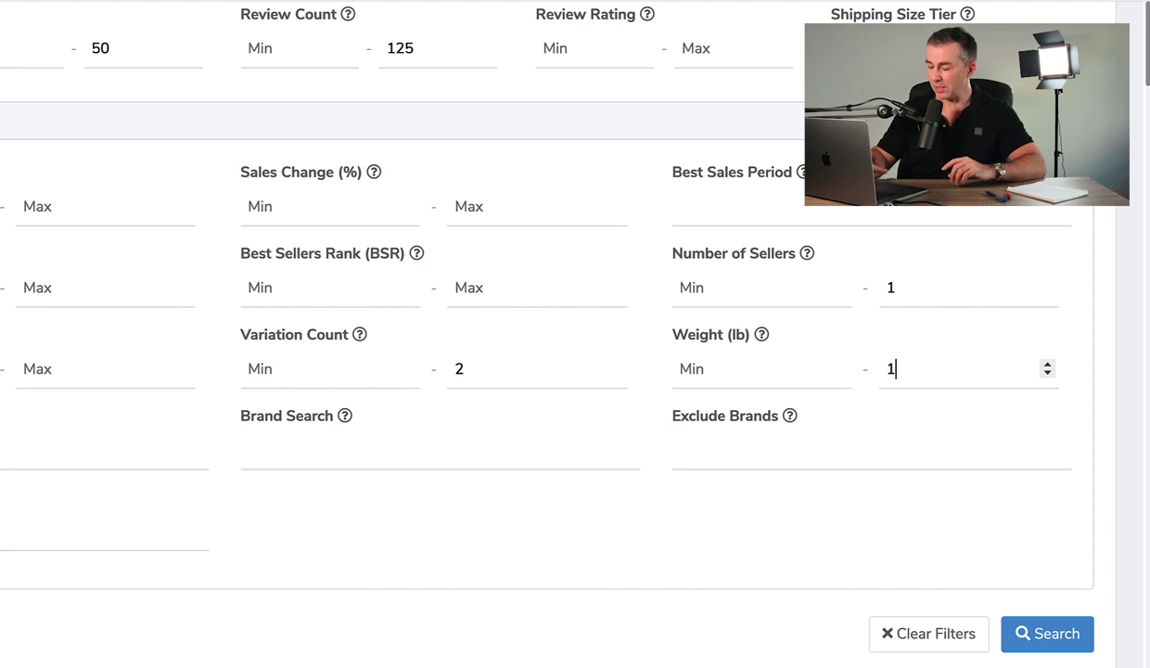
pyautogui.write('.')
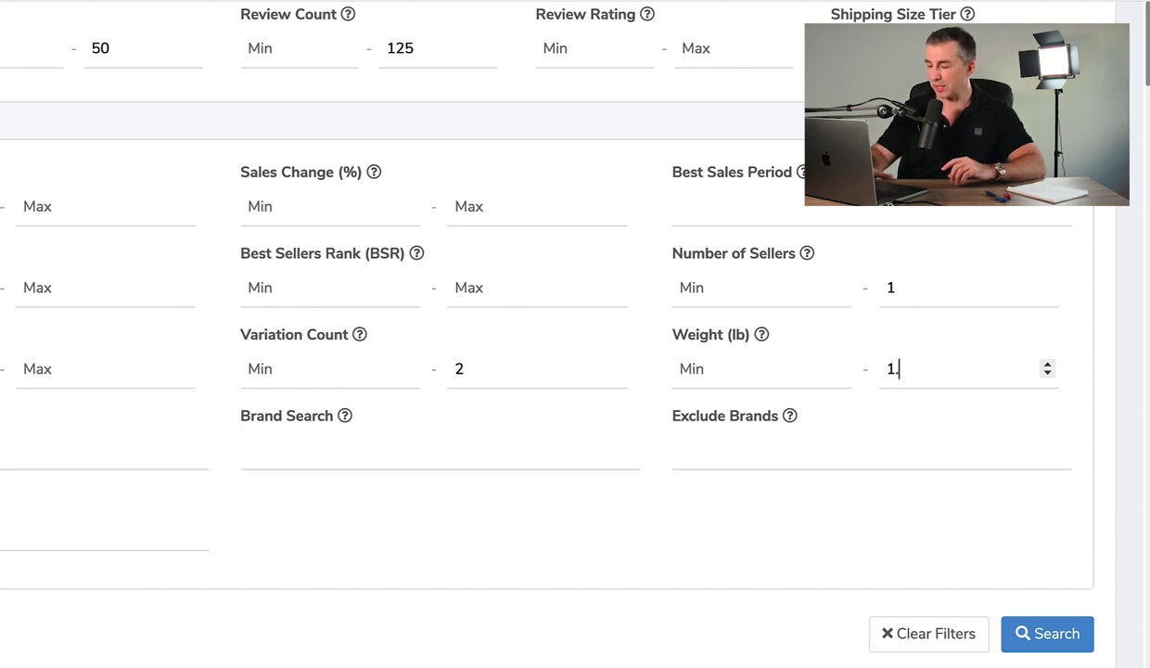
pyautogui.write('5')
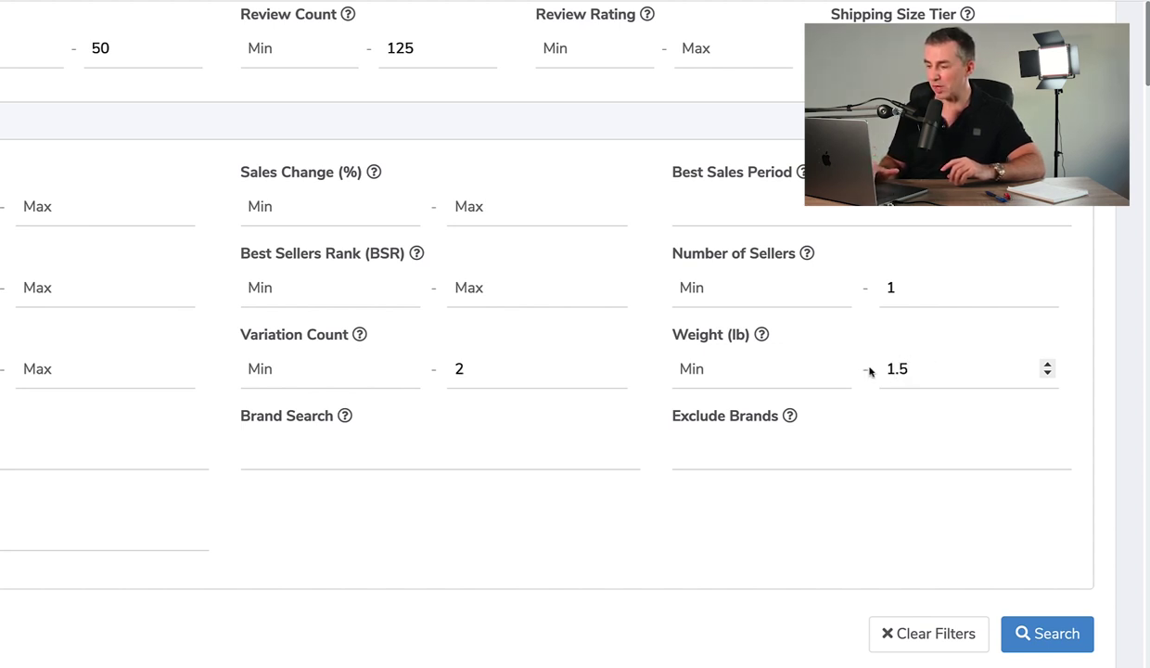
# - Restrict the fulfillment filter to FBA
pyautogui.hscroll(-10, 803, 378)
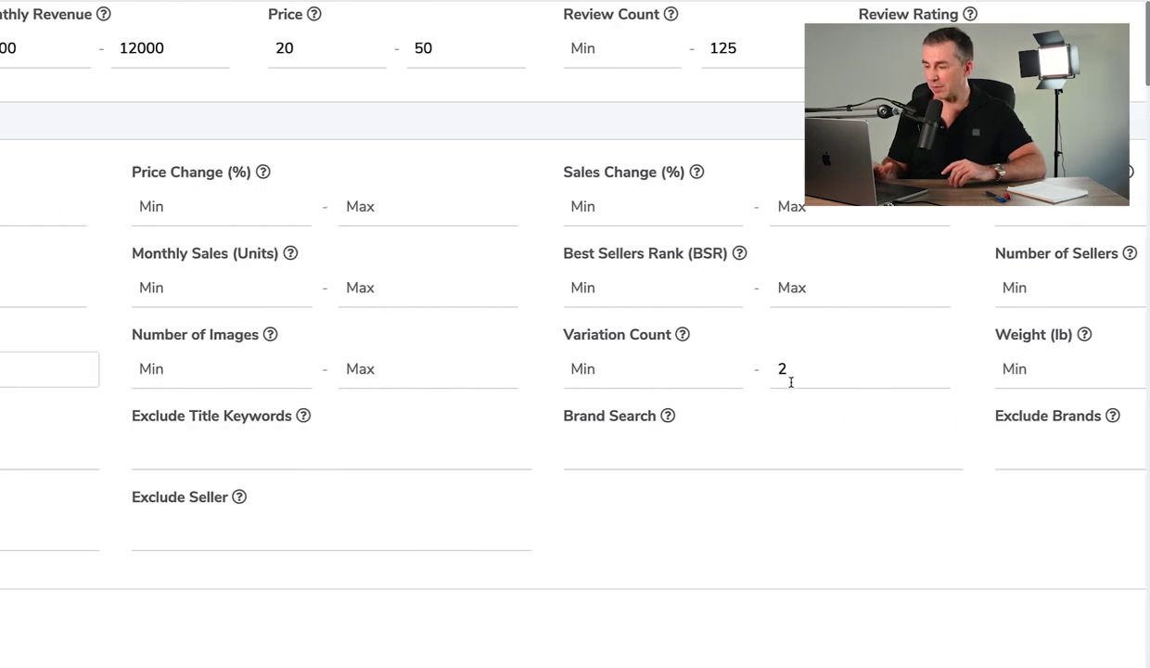
pyautogui.scroll(-2, 791, 384)
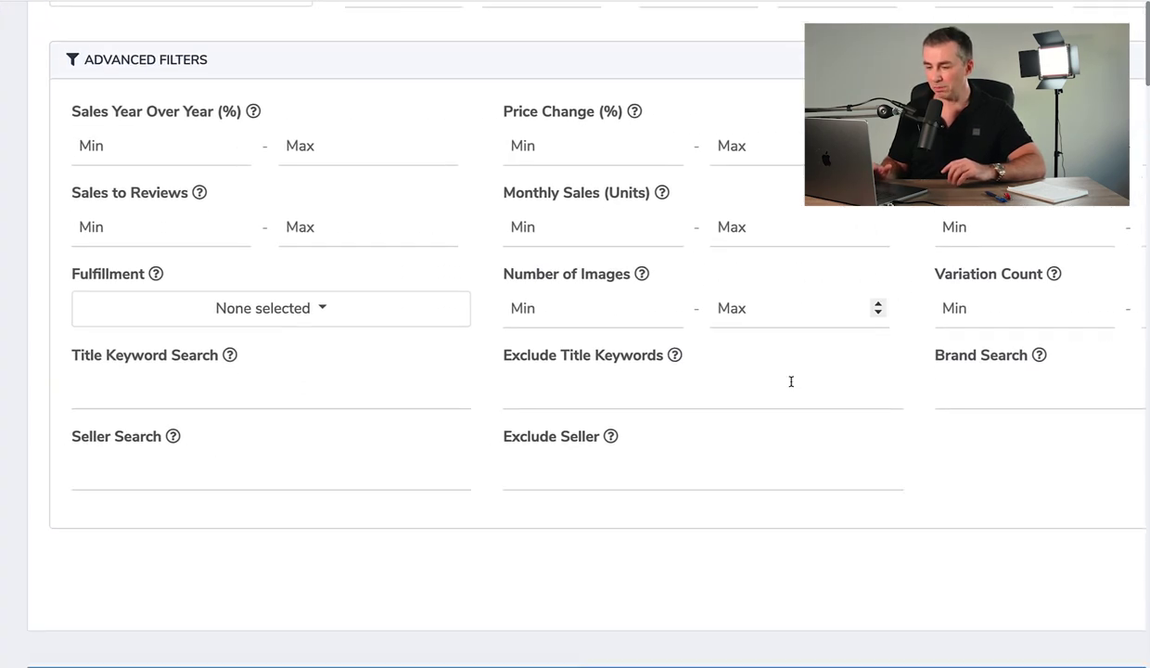
pyautogui.hscroll(1, 791, 381)
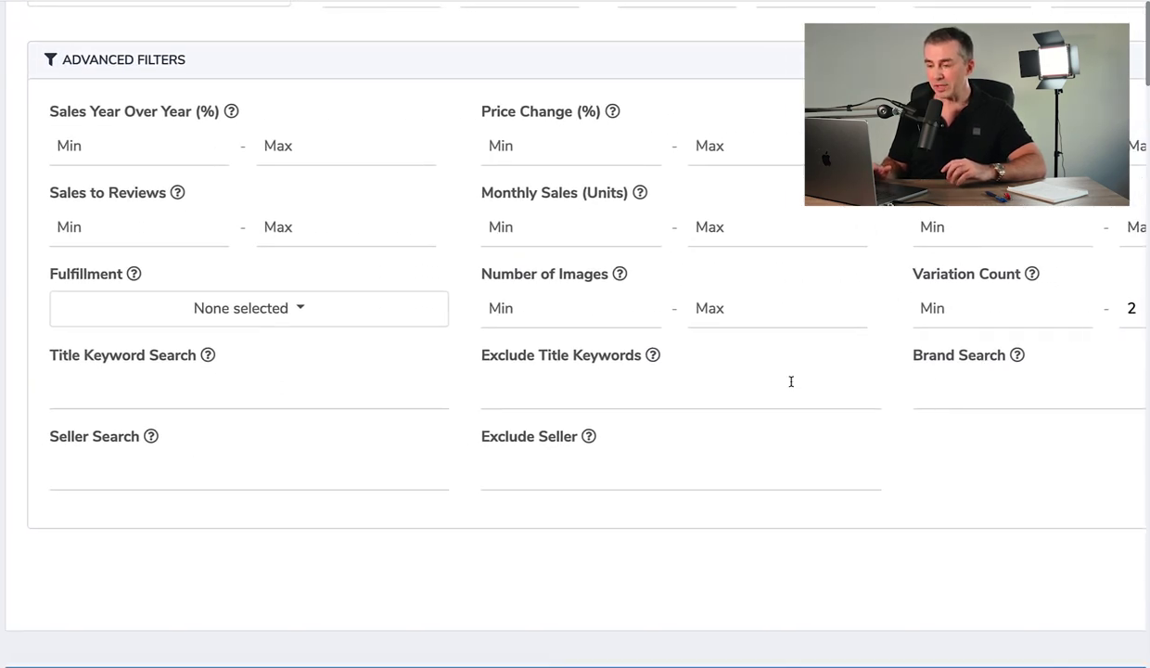
pyautogui.click(283, 310)
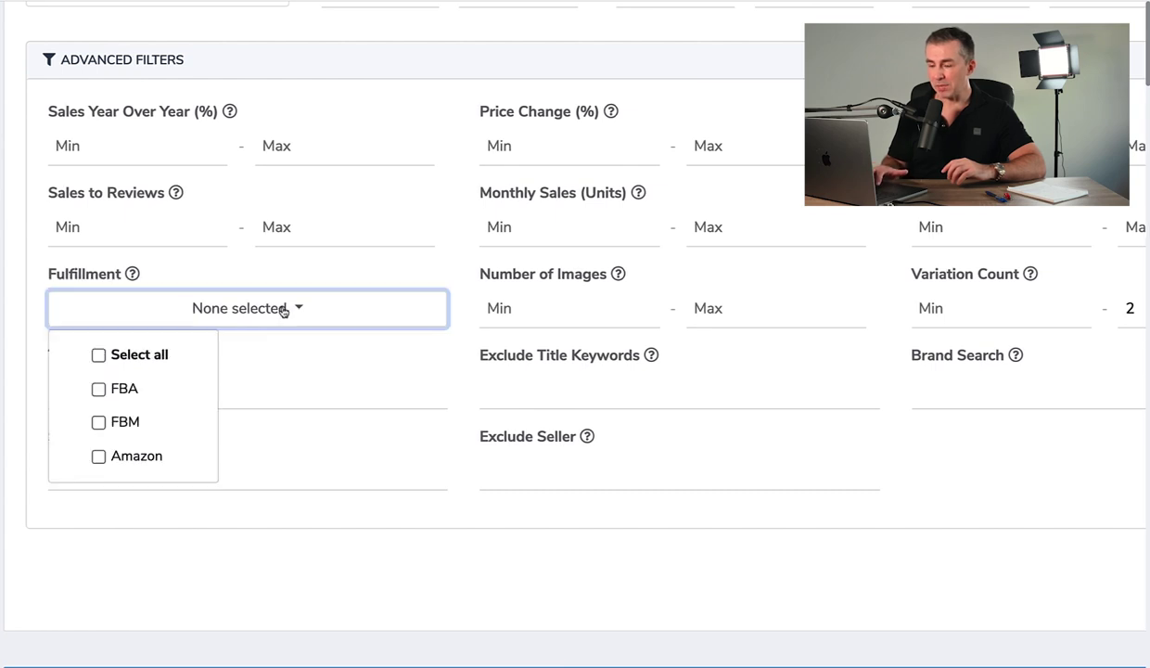
pyautogui.click(124, 394)
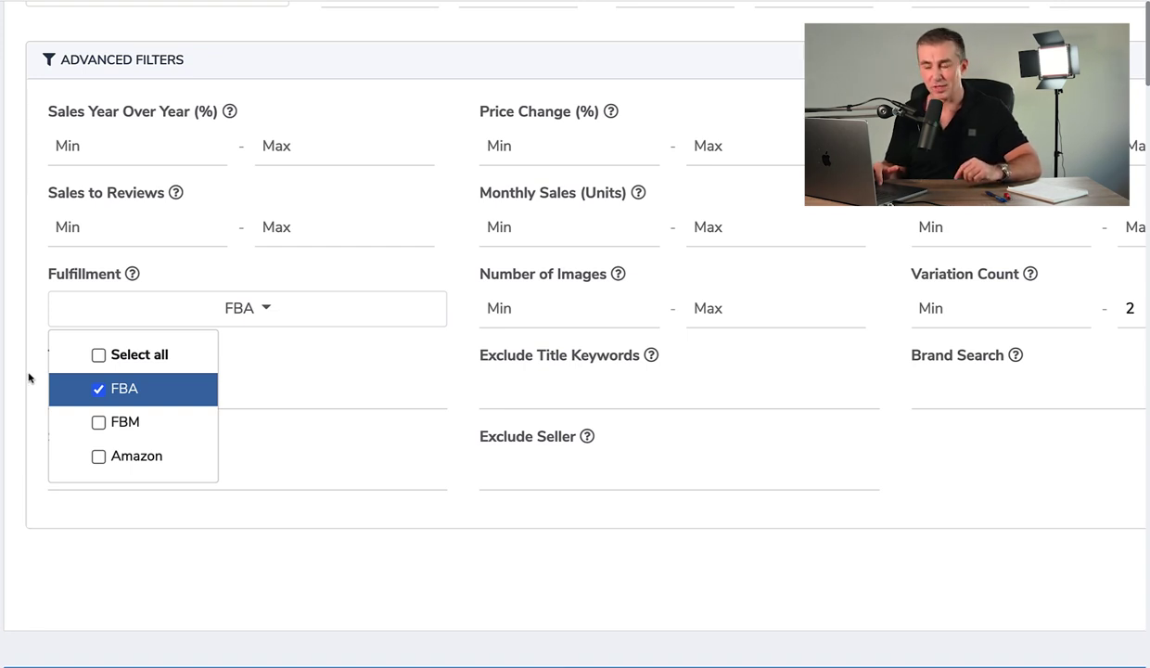
pyautogui.click(29, 377)
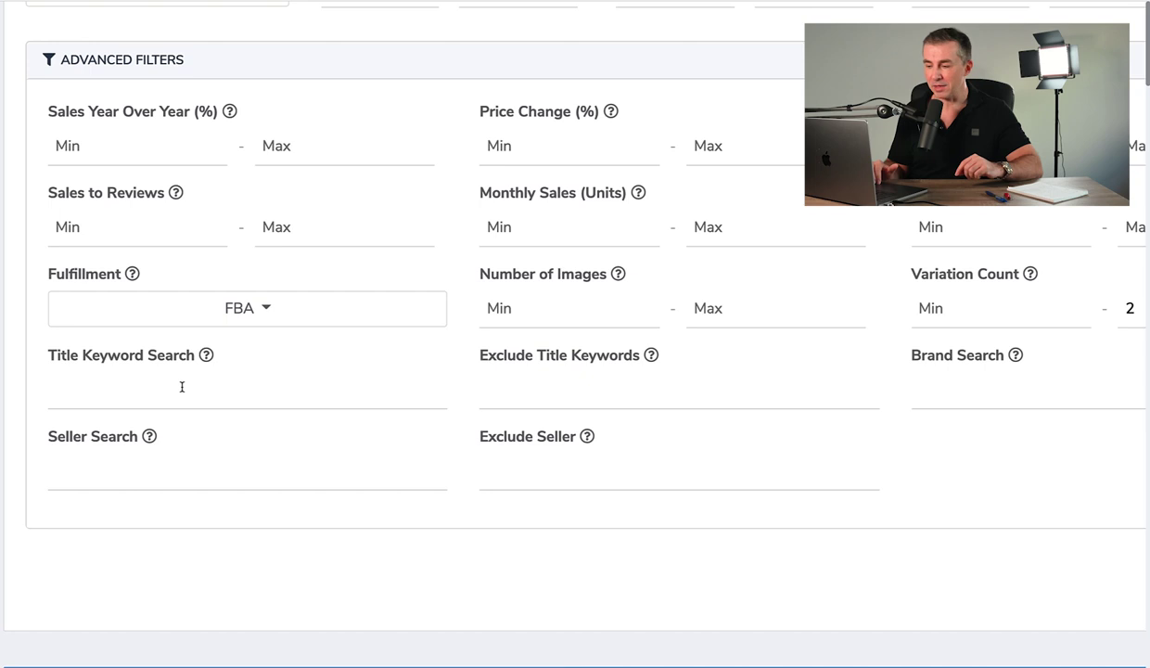
# - Exclude the title keywords Nike and Puma, and run the product search
pyautogui.click(102, 385)
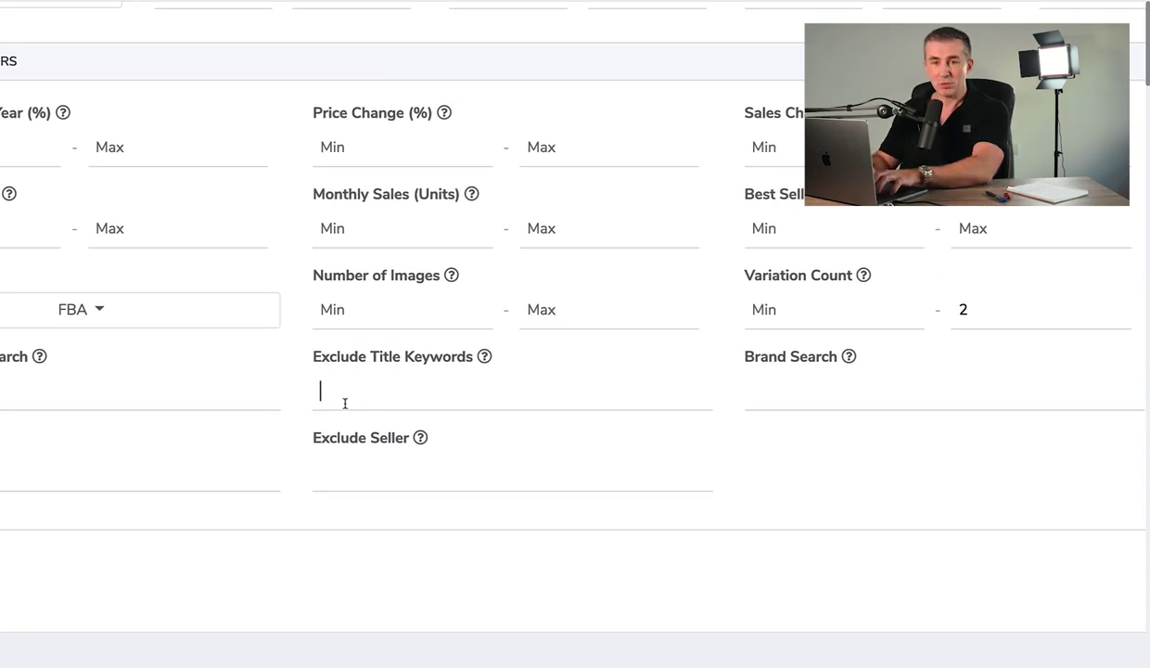
pyautogui.write('N')
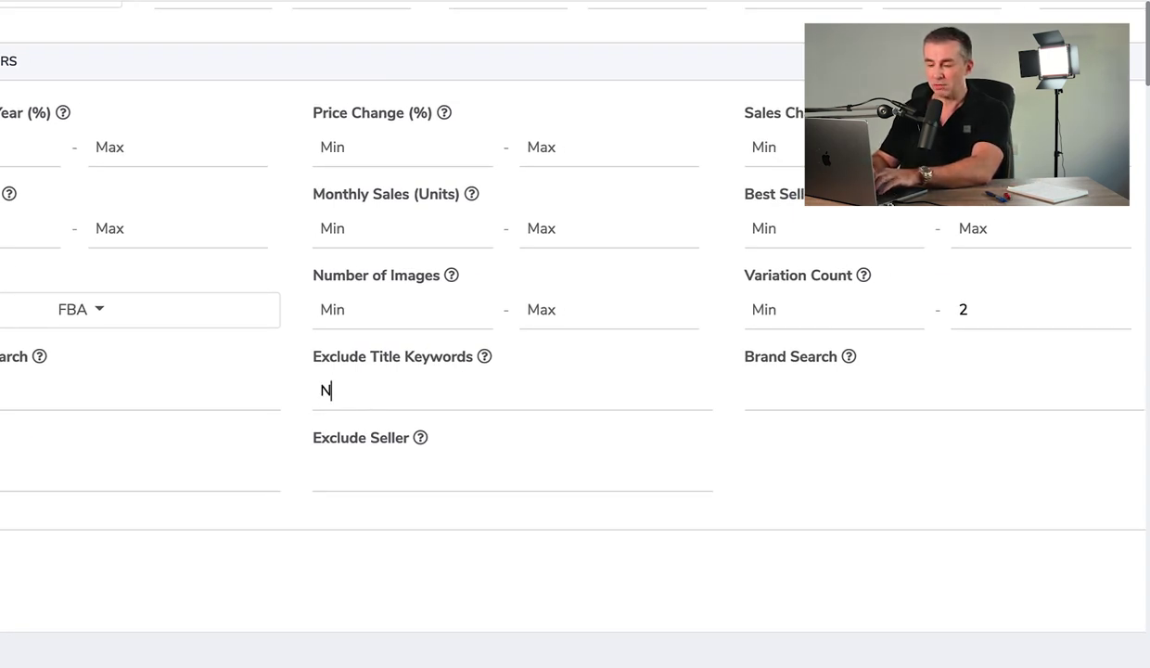
pyautogui.write('ike,')
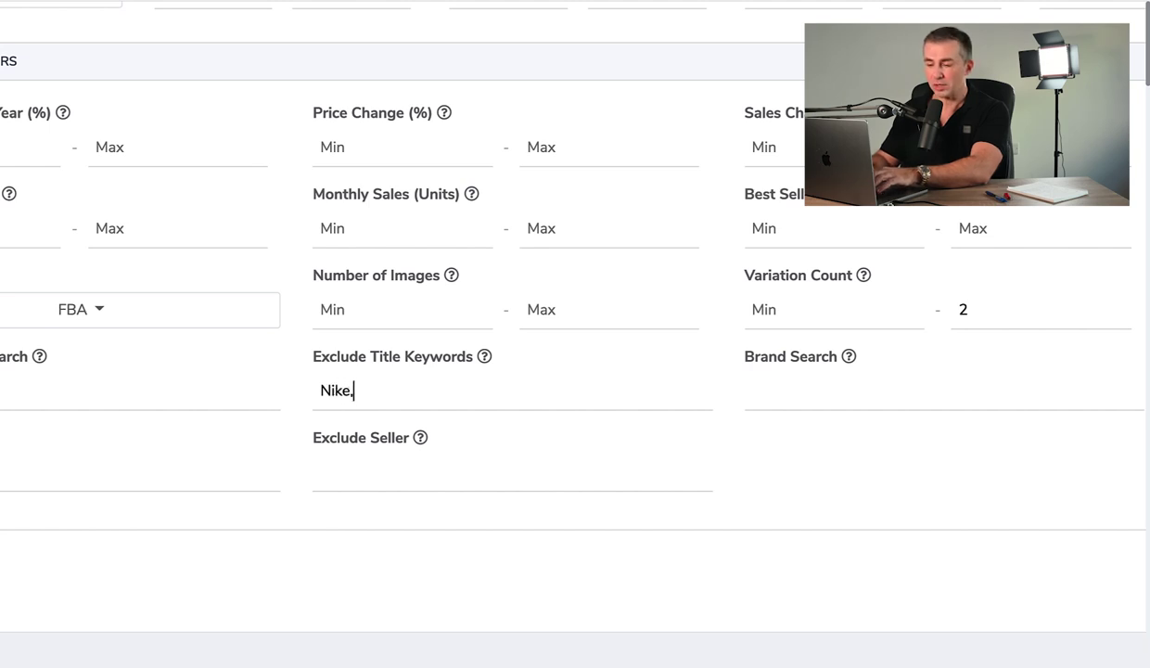
pyautogui.write(' Puma,')
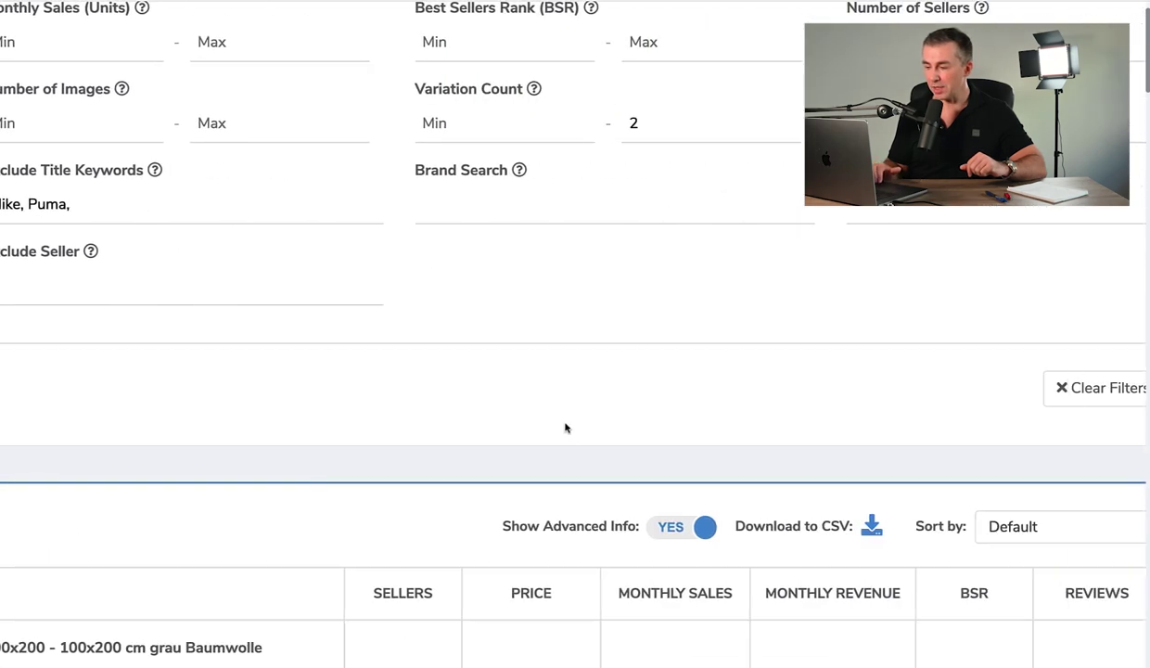
pyautogui.click(1034, 387)
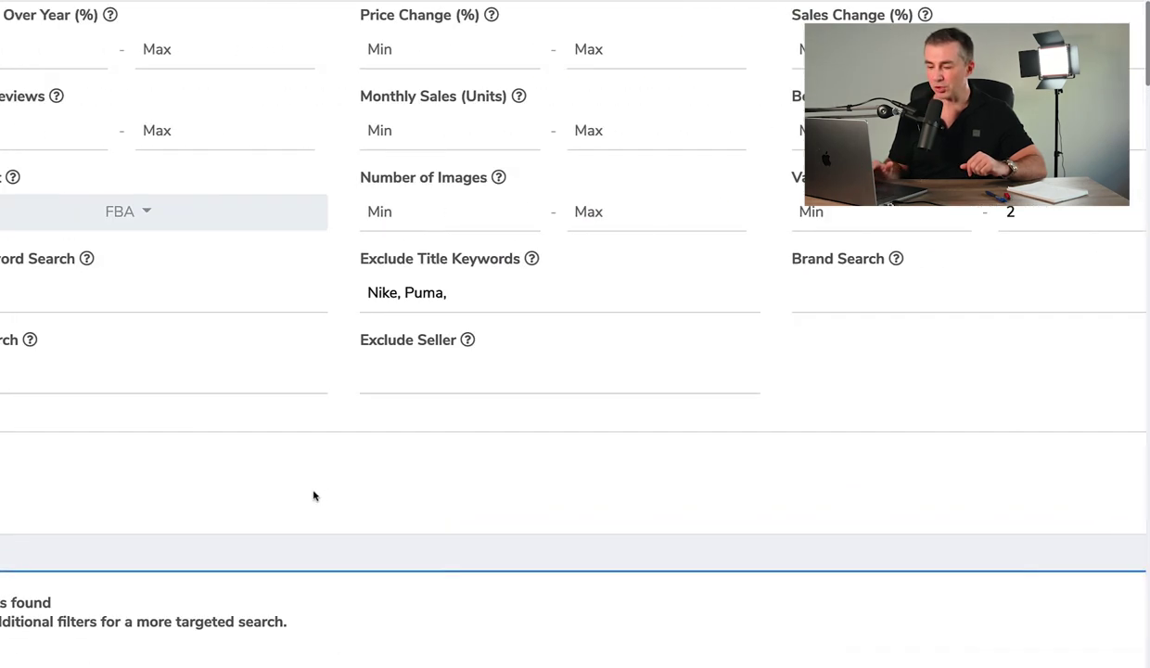
# - Deselect all product categories except Haustier and rerun the product search
pyautogui.scroll(5, 313, 495)
pyautogui.scroll(-4, 314, 494)
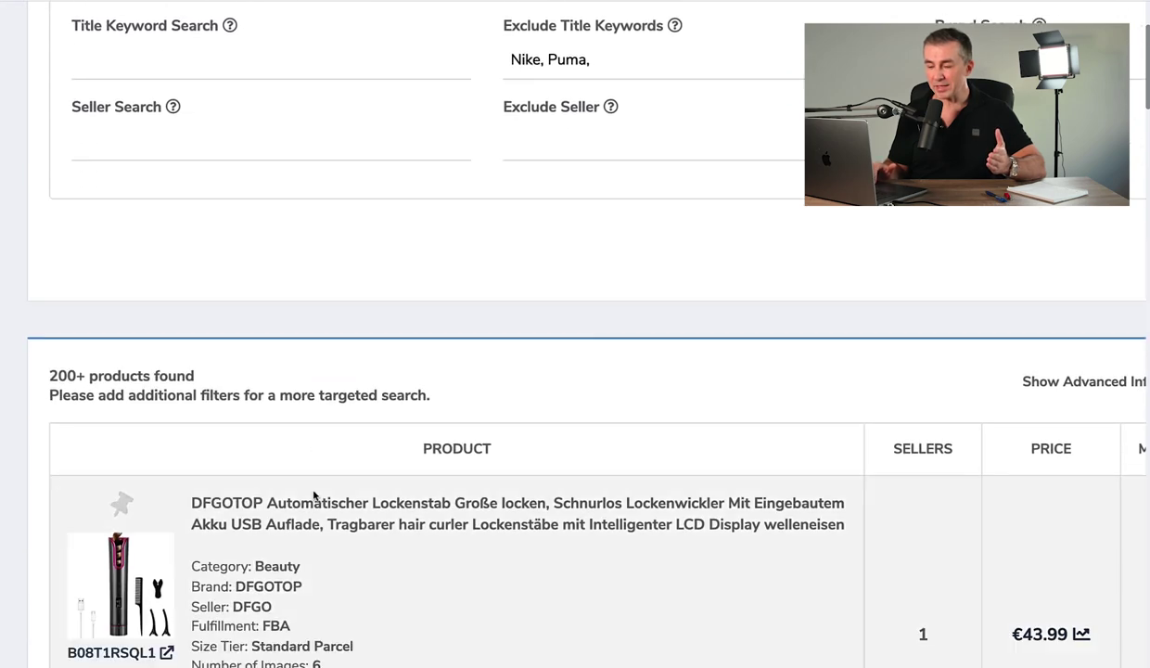
pyautogui.scroll(4, 408, 364)
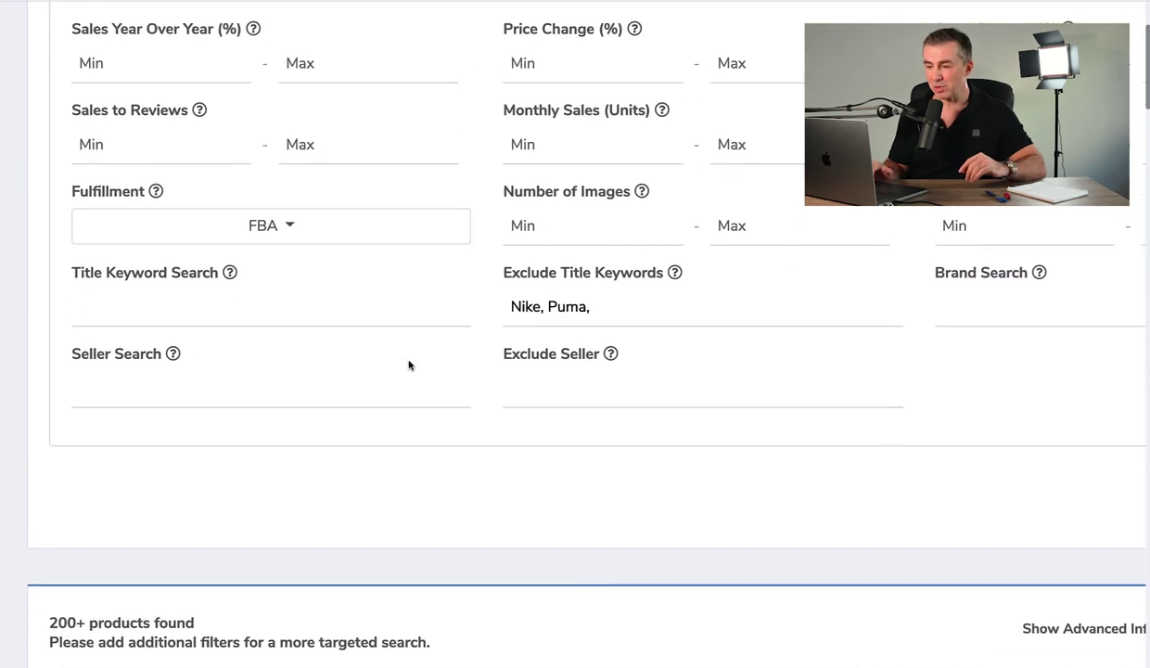
pyautogui.click(144, 181)
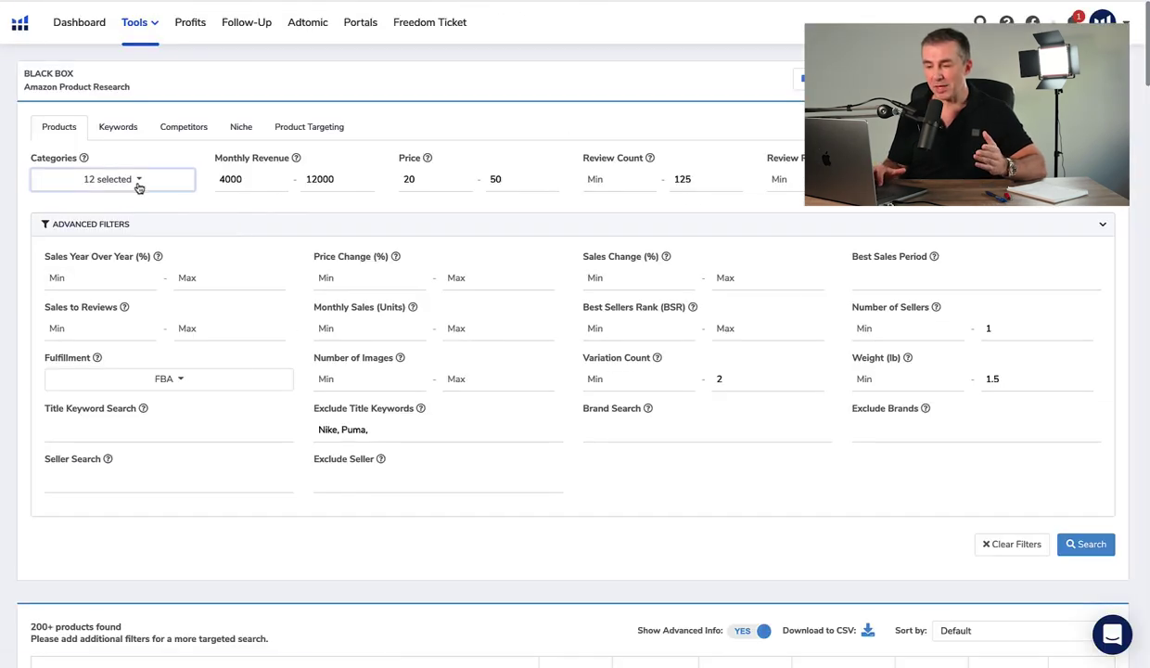
pyautogui.click(62, 231)
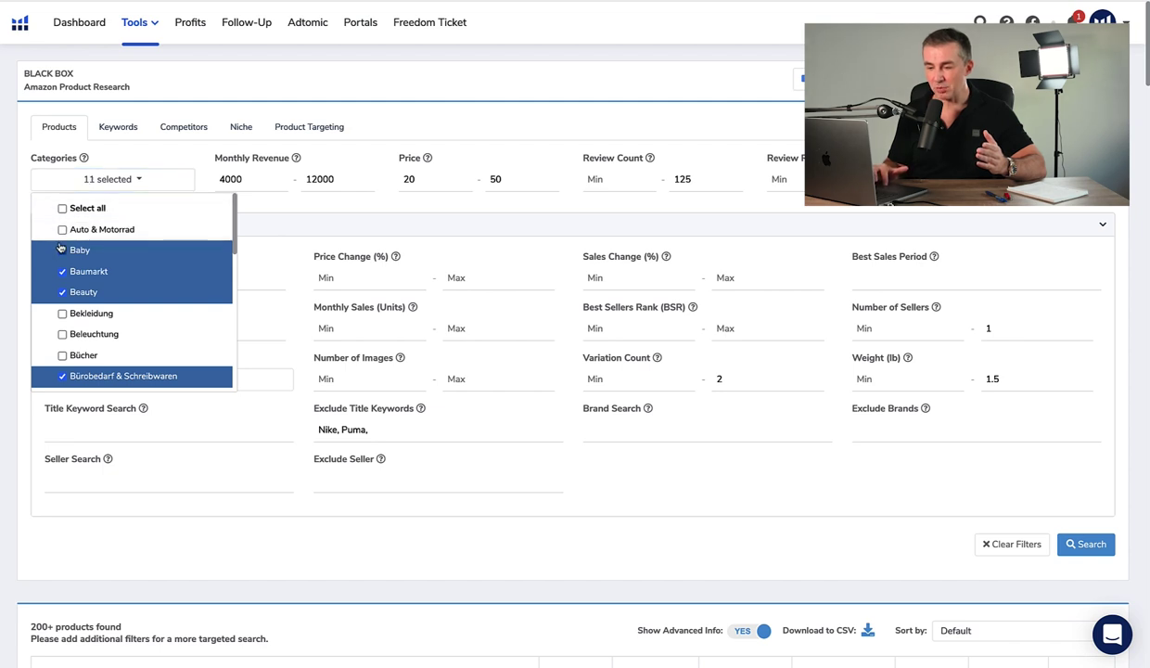
pyautogui.click(63, 251)
pyautogui.click(62, 271)
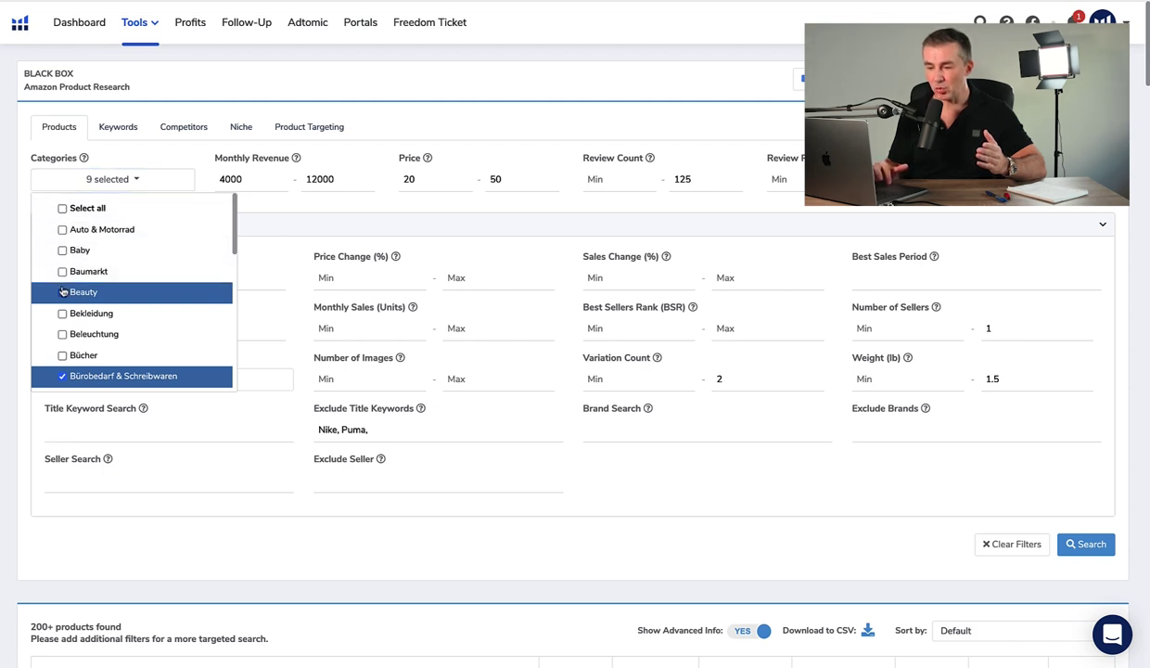
pyautogui.scroll(-5, 62, 287)
pyautogui.click(62, 333)
pyautogui.click(62, 353)
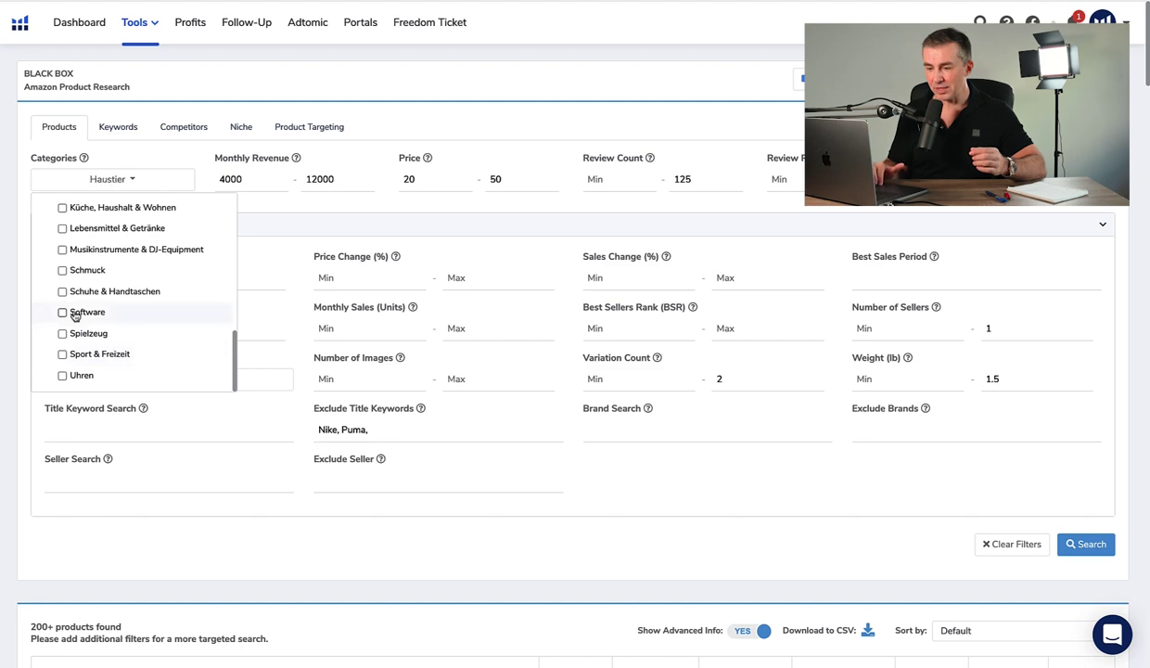
pyautogui.scroll(5, 76, 316)
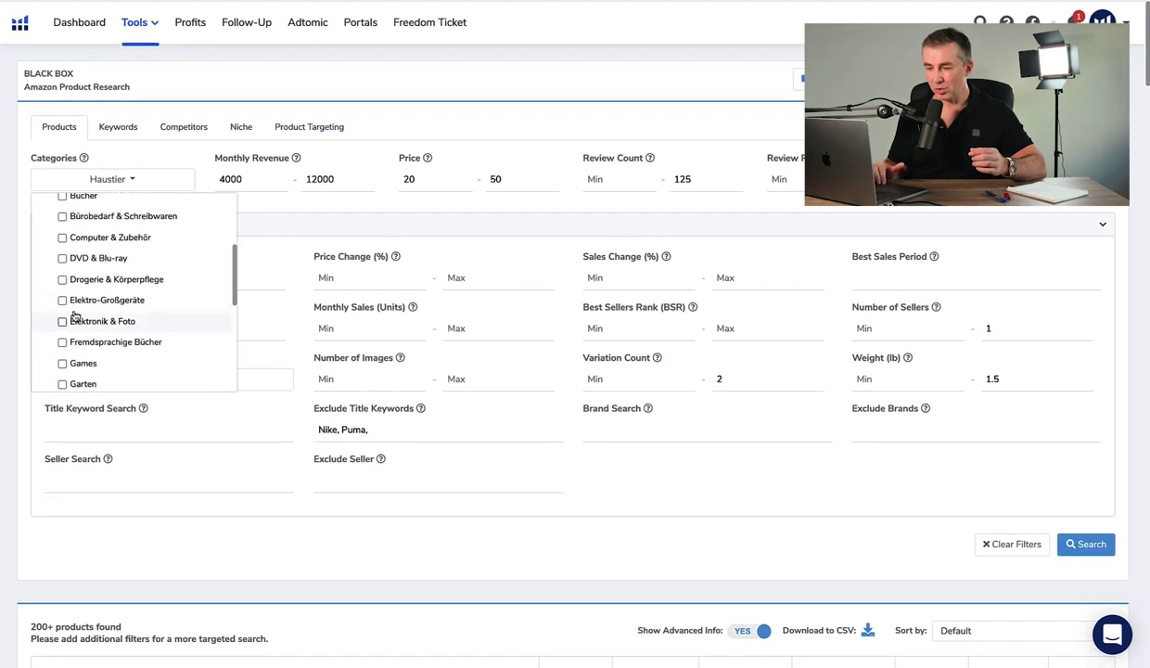
pyautogui.click(1067, 541)
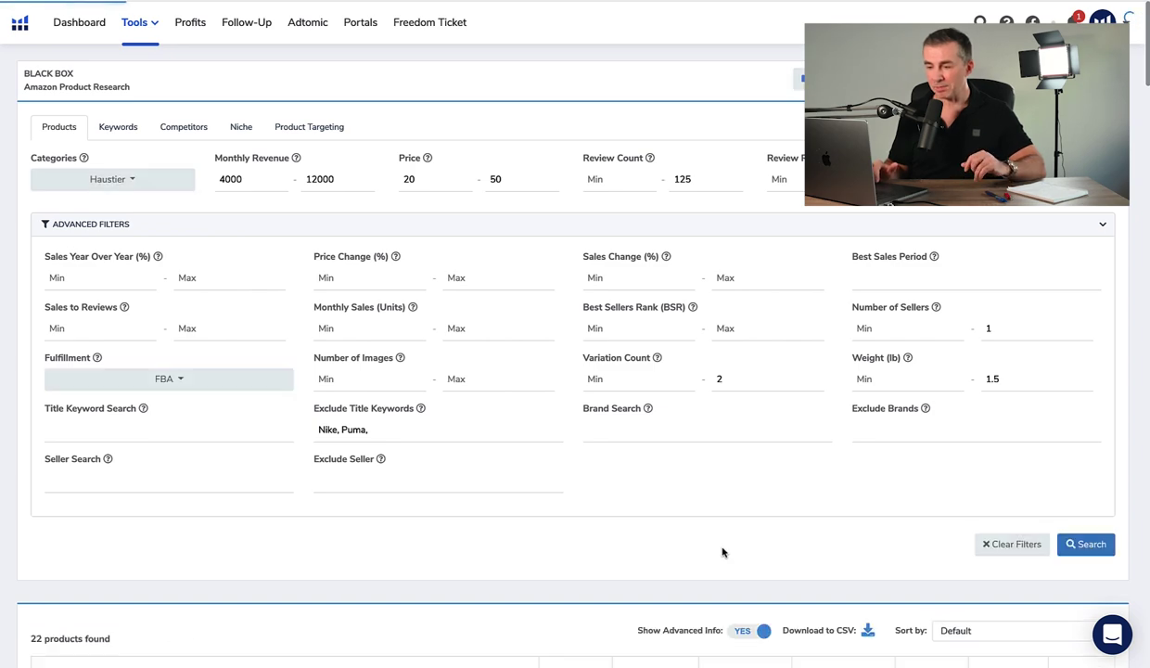
# - Review the first result, the Kasparino Premium Schnüffelteppich Hund, and open its product page on Amazon
pyautogui.scroll(-4, 722, 553)
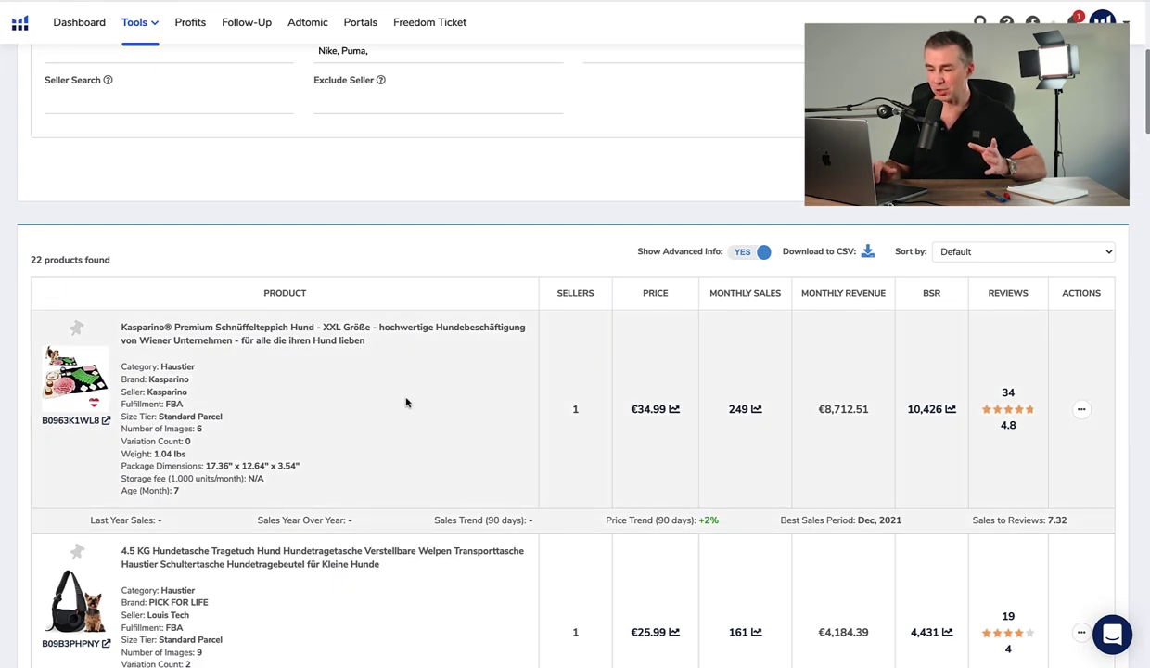
pyautogui.scroll(-1, 405, 401)
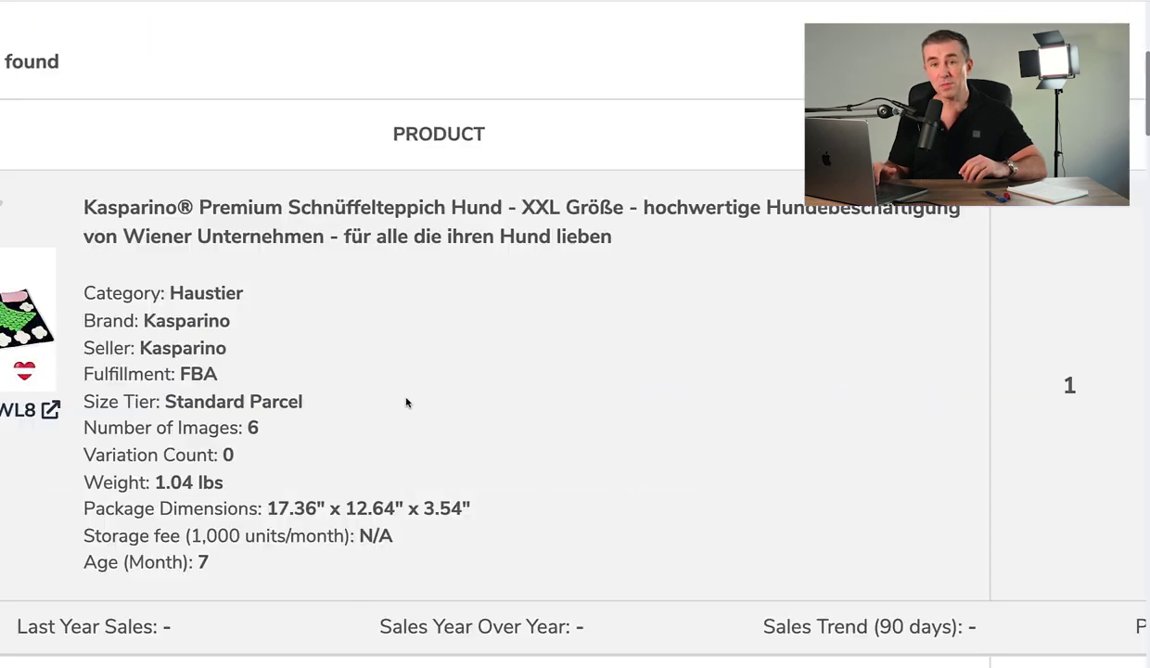
pyautogui.hscroll(-4, 406, 402)
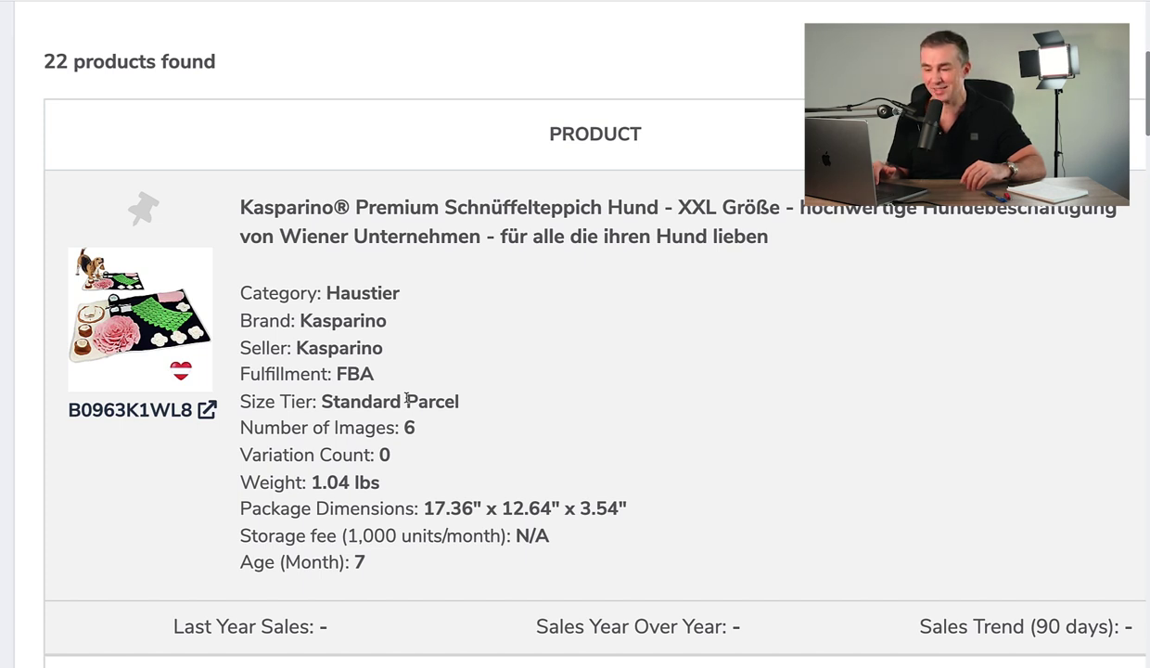
pyautogui.scroll(-1, 407, 398)
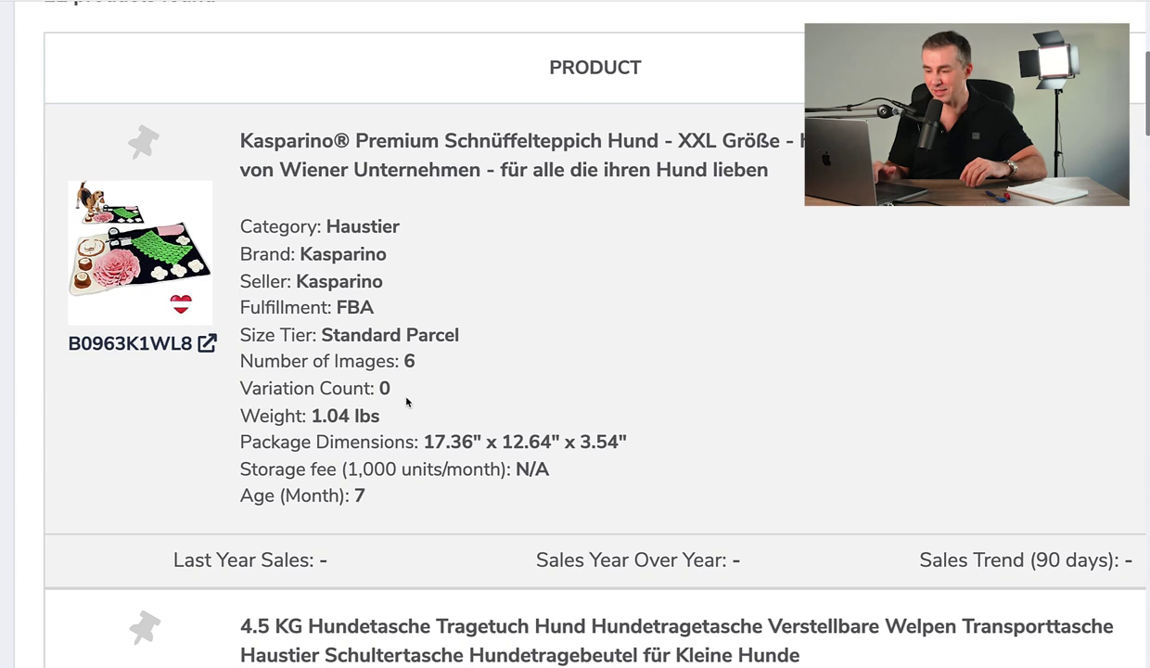
pyautogui.hscroll(12, 406, 401)
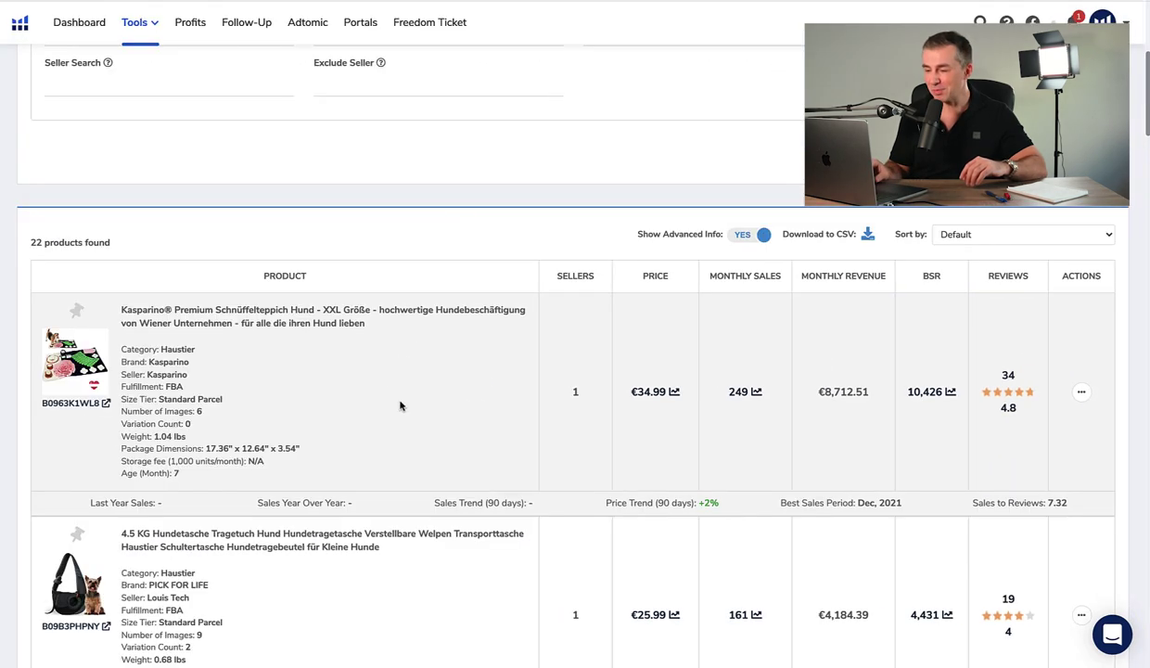
pyautogui.click(1081, 393)
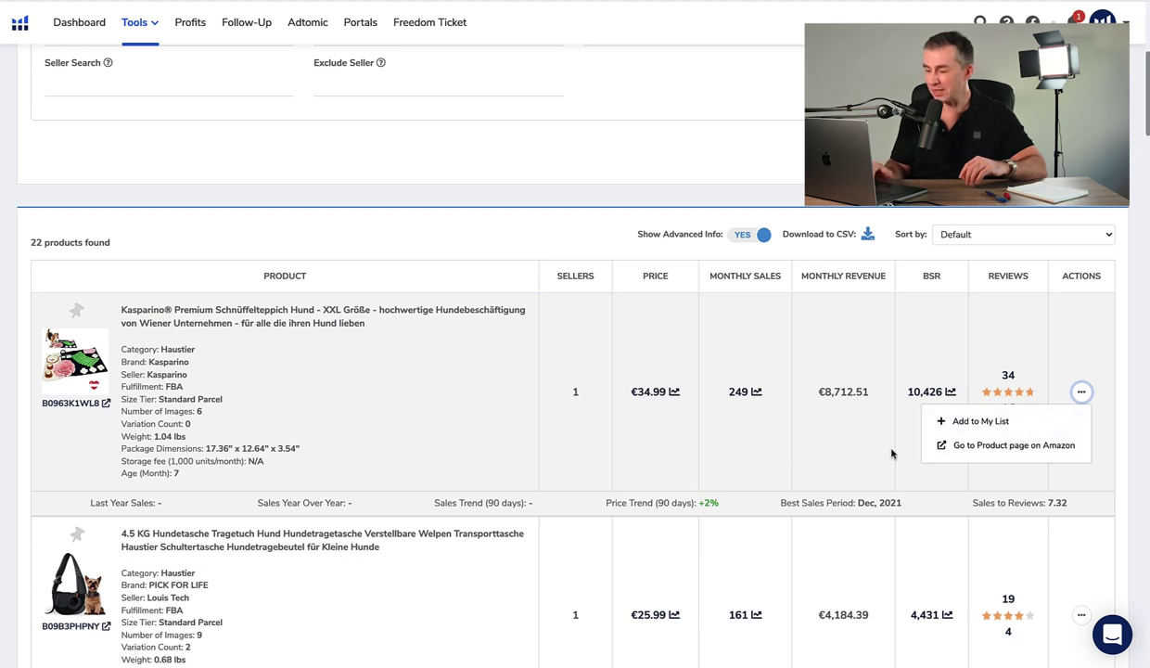
pyautogui.click(770, 445)
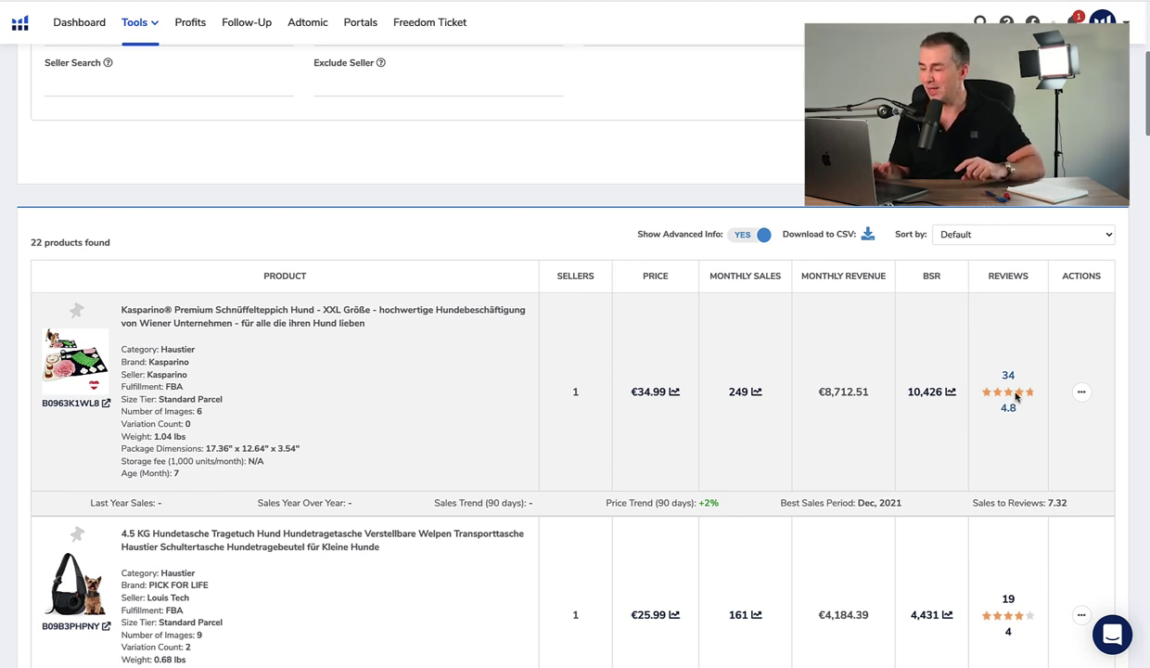
pyautogui.click(1080, 395)
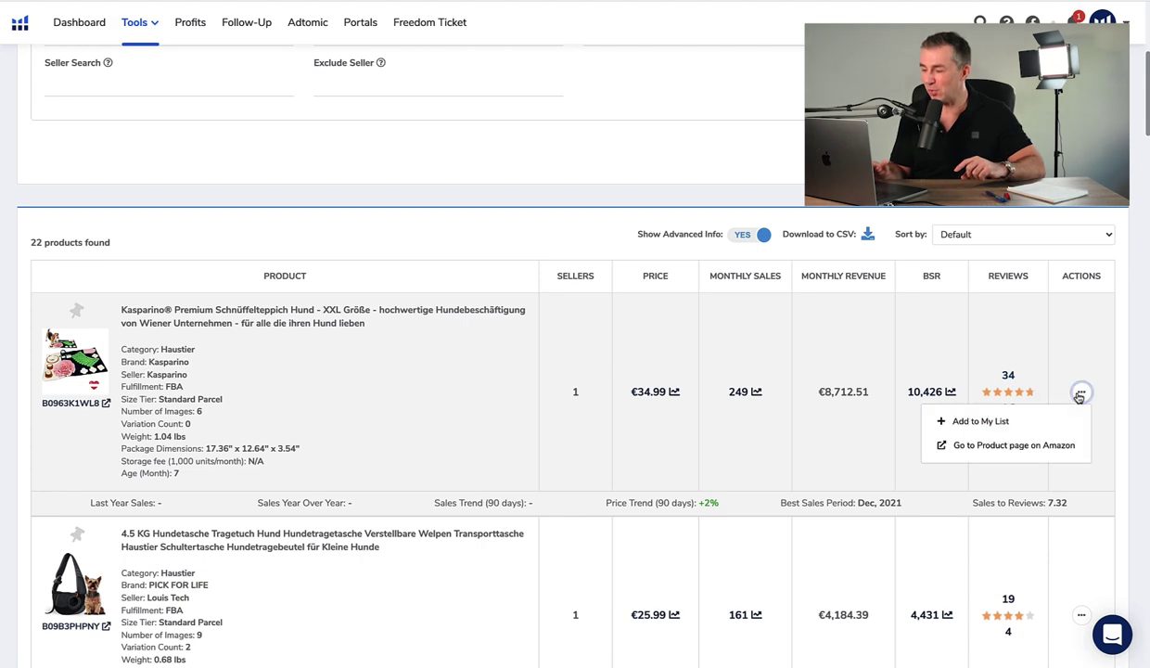
pyautogui.click(1011, 445)
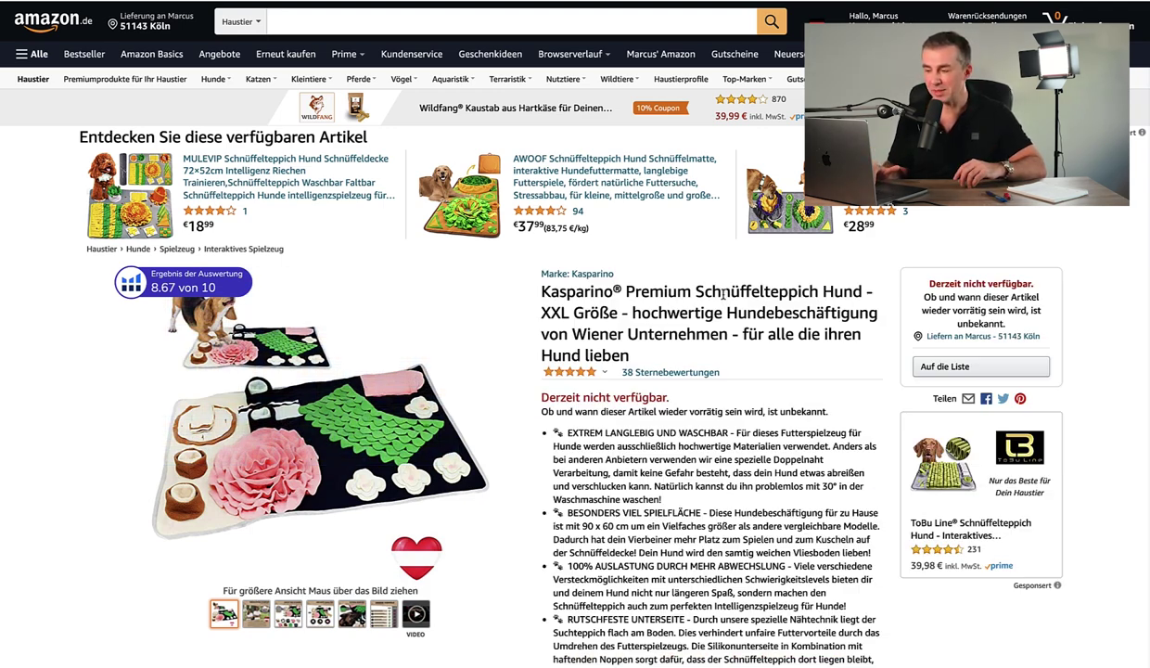
# - Copy the keyword Schnüffelteppich from the product title and search for it across all Amazon departments
pyautogui.doubleClick(723, 294)
pyautogui.hotkey('ctrl', 'c')
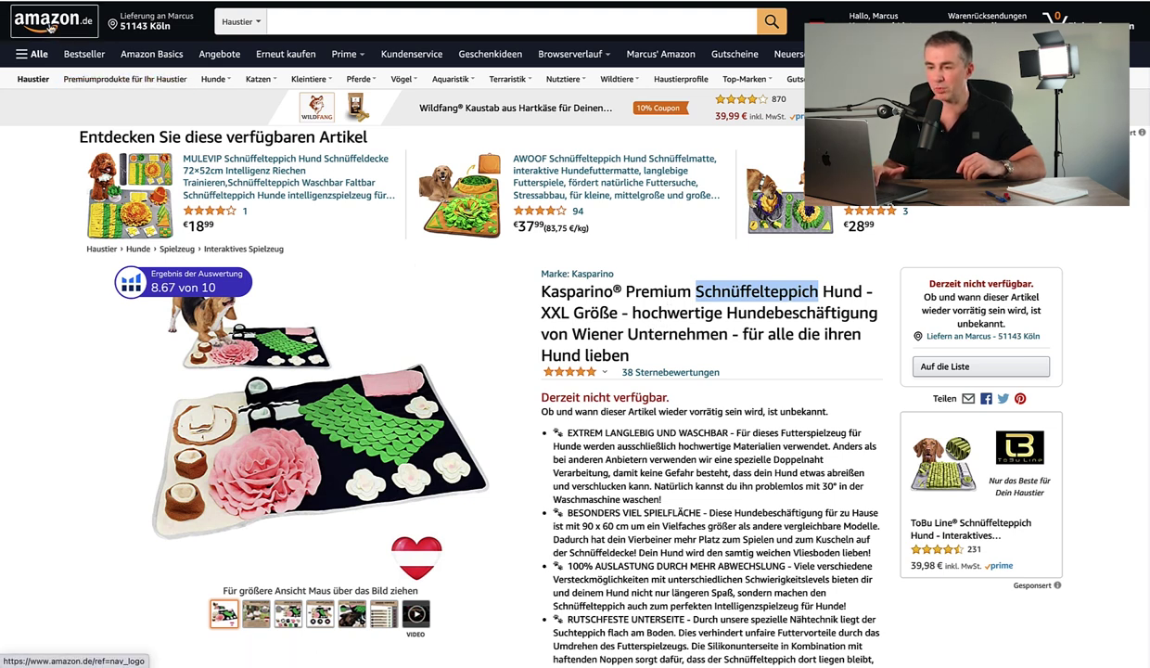
pyautogui.click(51, 22)
pyautogui.click(292, 23)
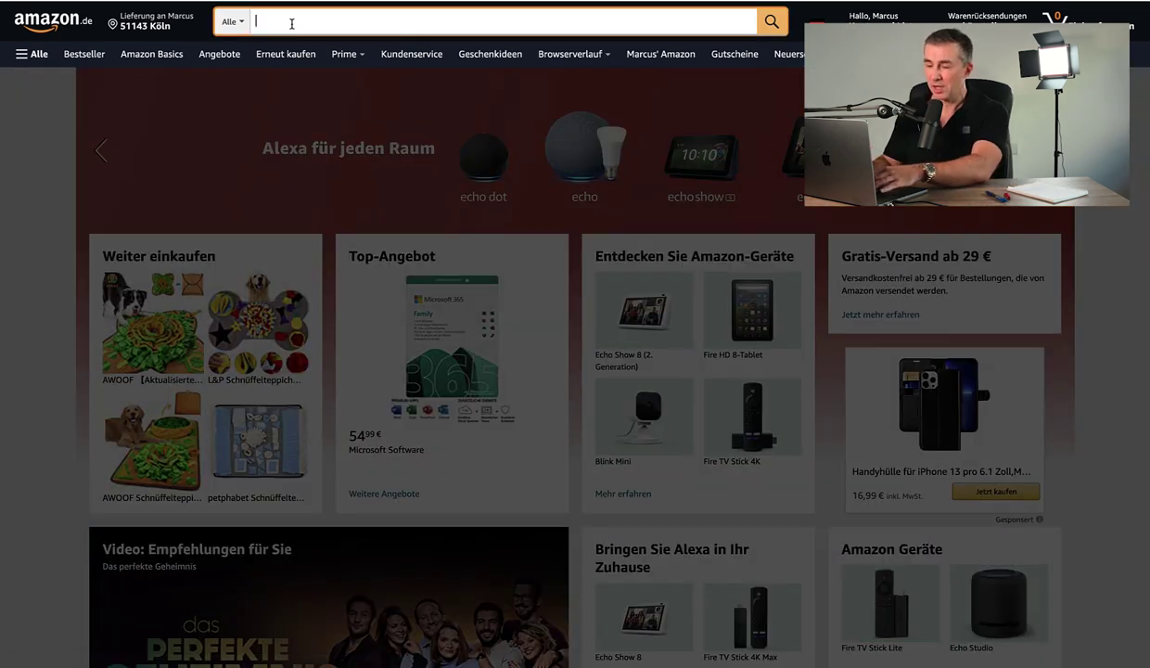
pyautogui.hotkey('ctrl', 'v')
pyautogui.press('Return')
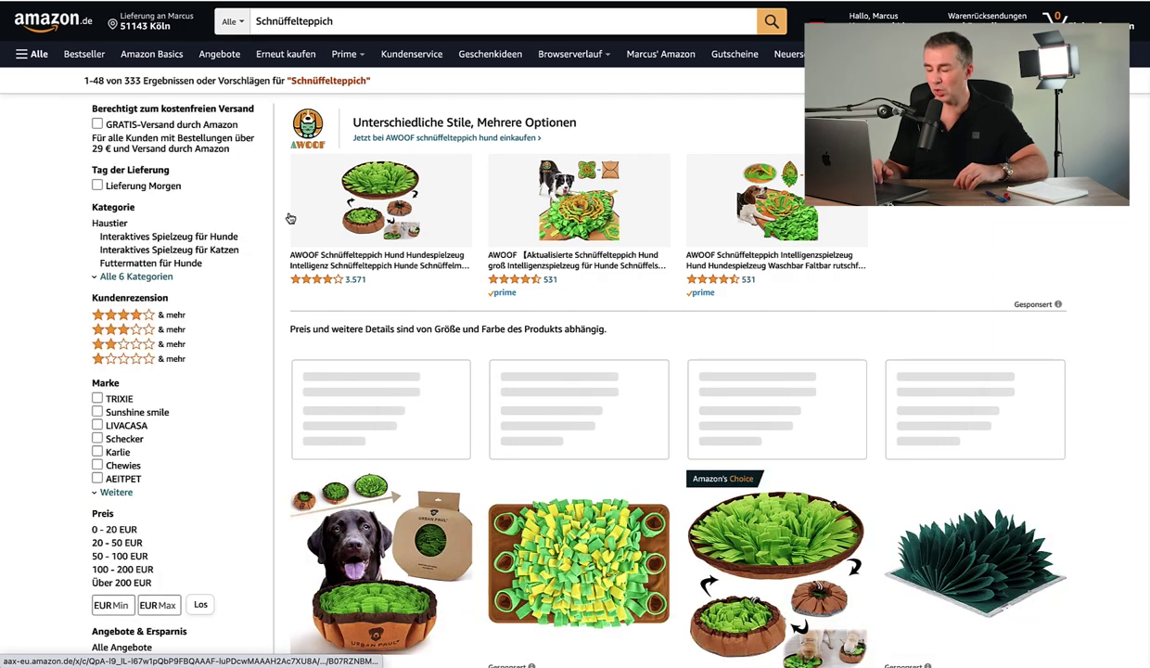
# - Examine the Schnüffelteppich search results, comparing the competing products' designs, prices, reviews and sales ranks
pyautogui.scroll(-7, 289, 217)
pyautogui.scroll(-7, 288, 217)
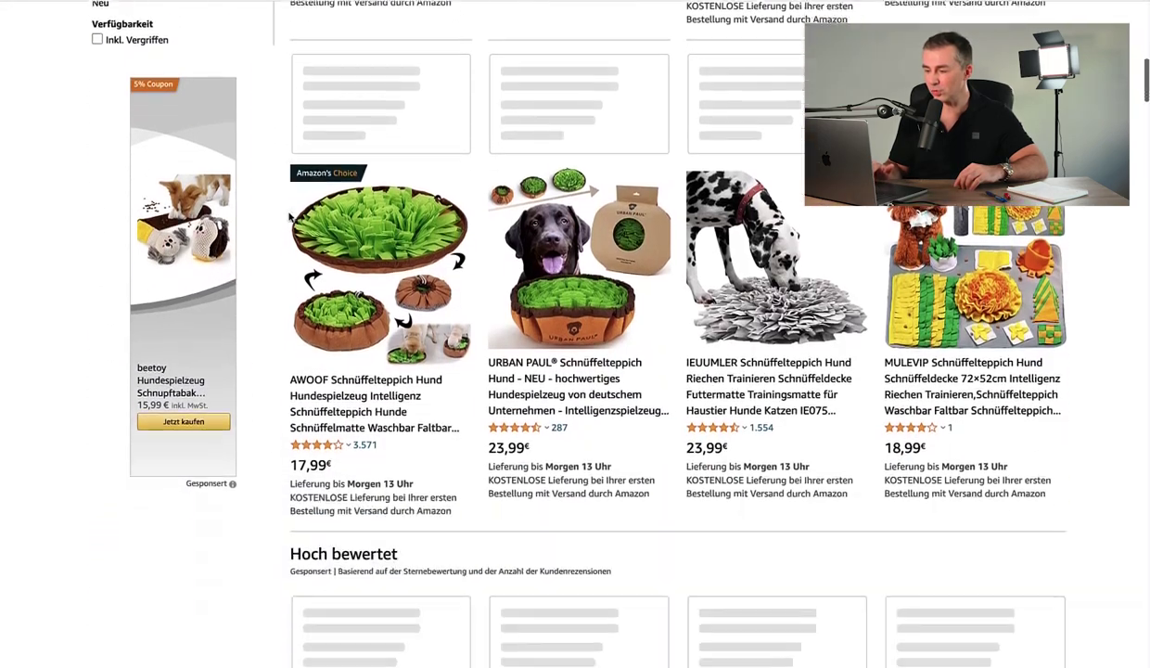
pyautogui.scroll(-4, 288, 217)
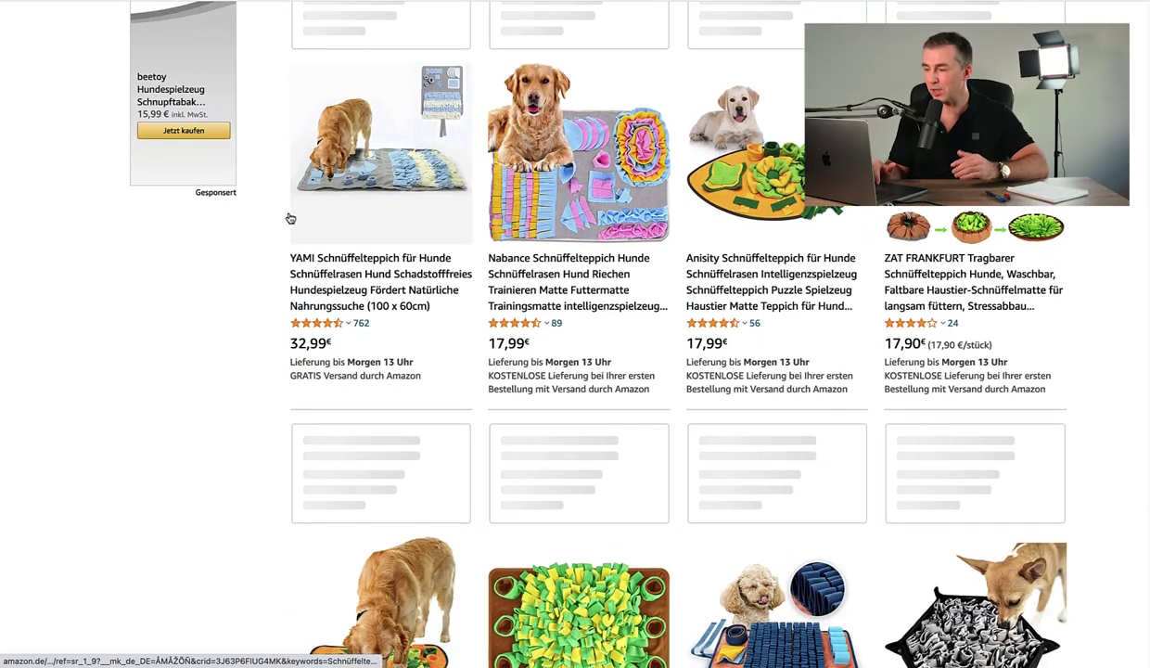
pyautogui.scroll(-9, 288, 217)
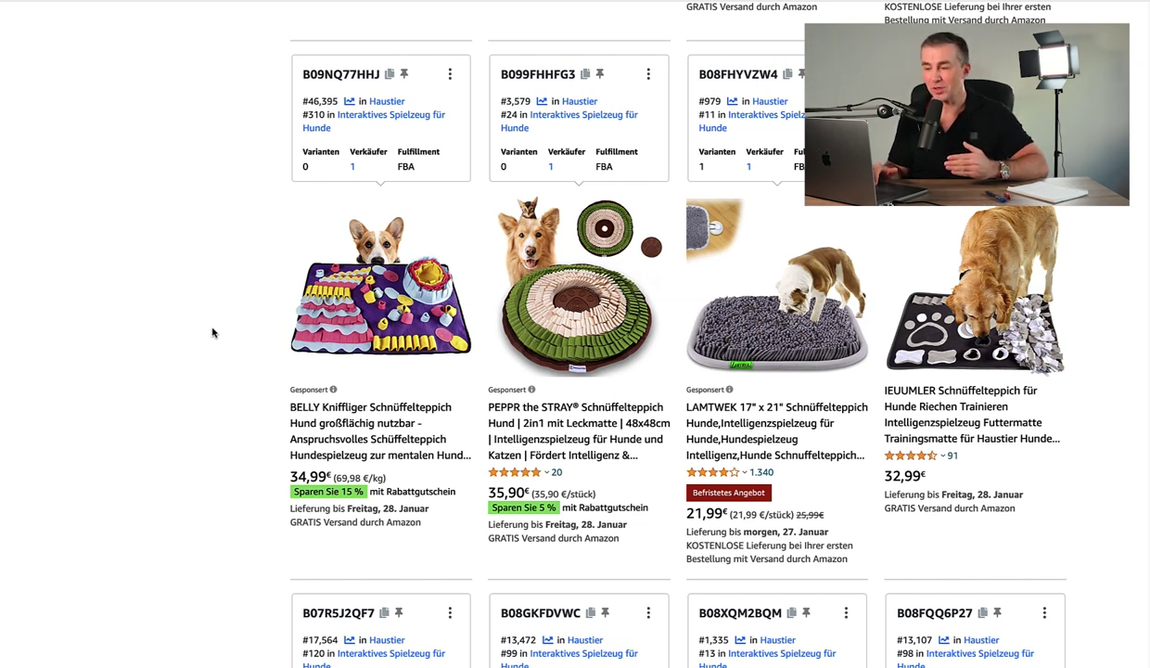
pyautogui.scroll(1, 212, 332)
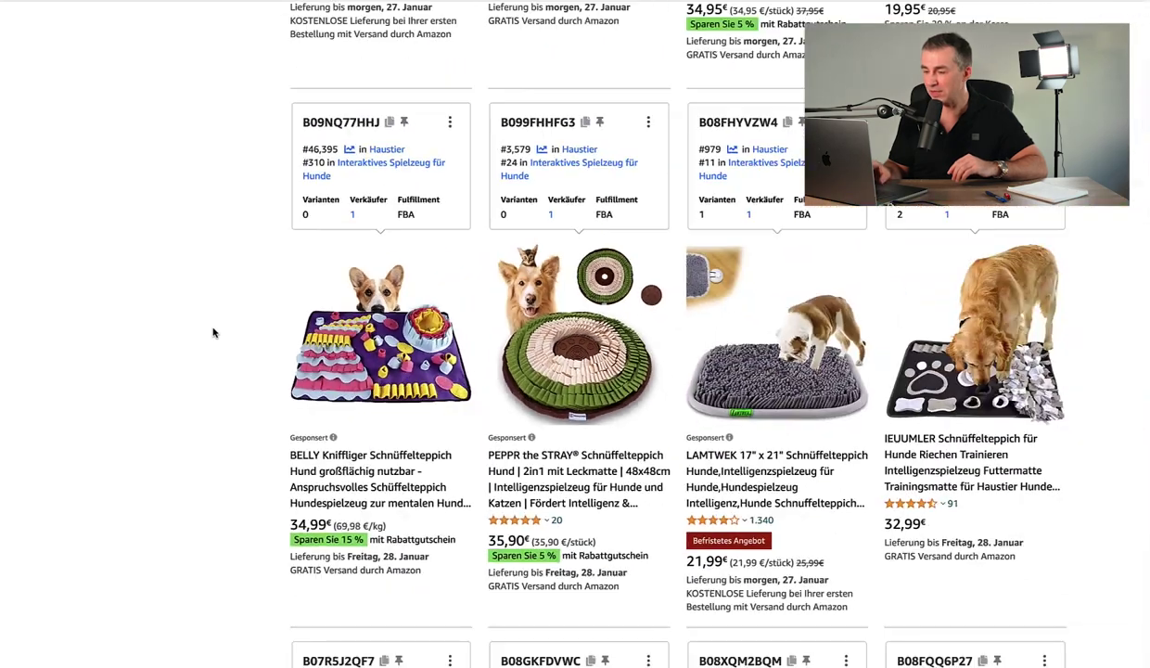
pyautogui.scroll(-10, 212, 332)
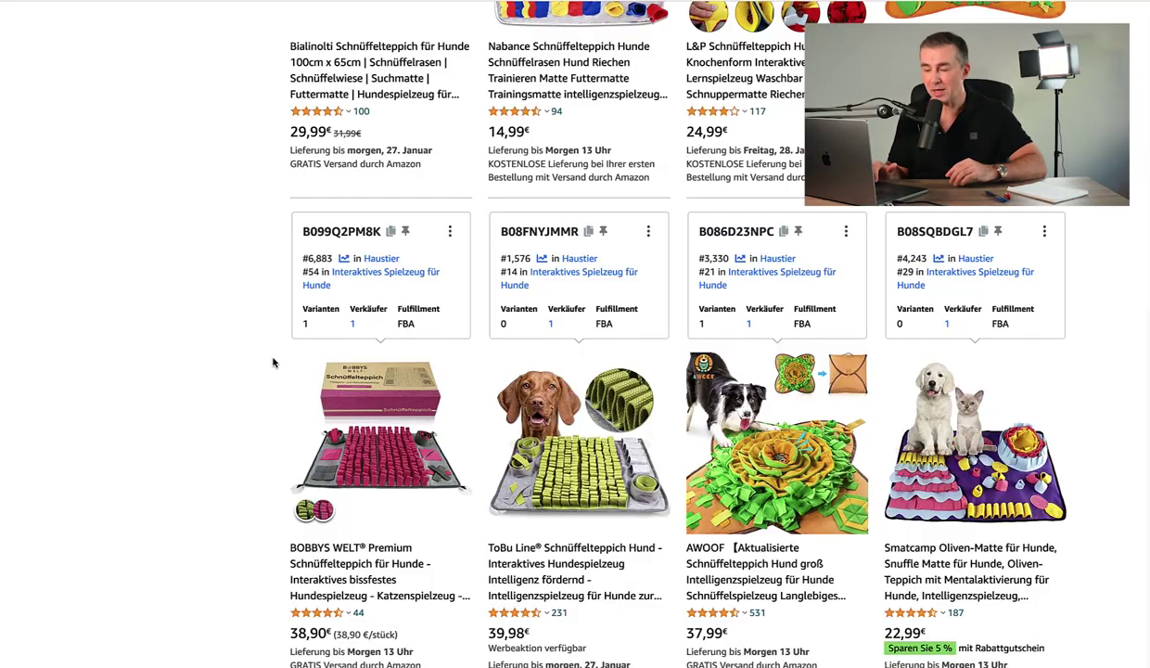
pyautogui.scroll(15, 273, 361)
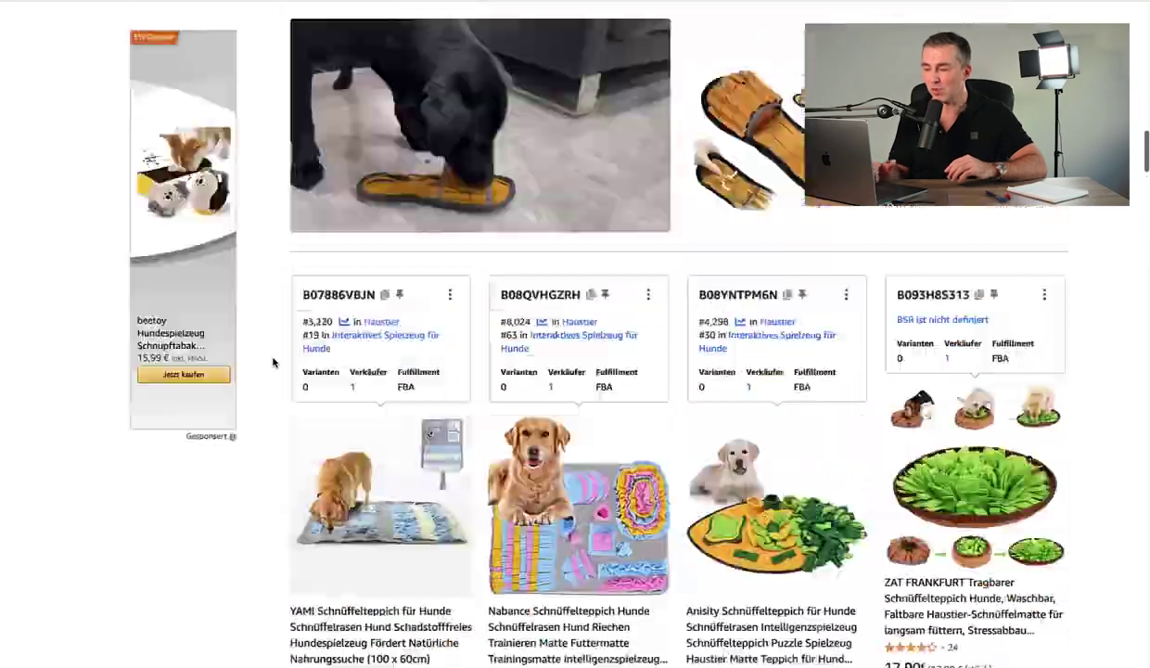
pyautogui.scroll(1, 273, 362)
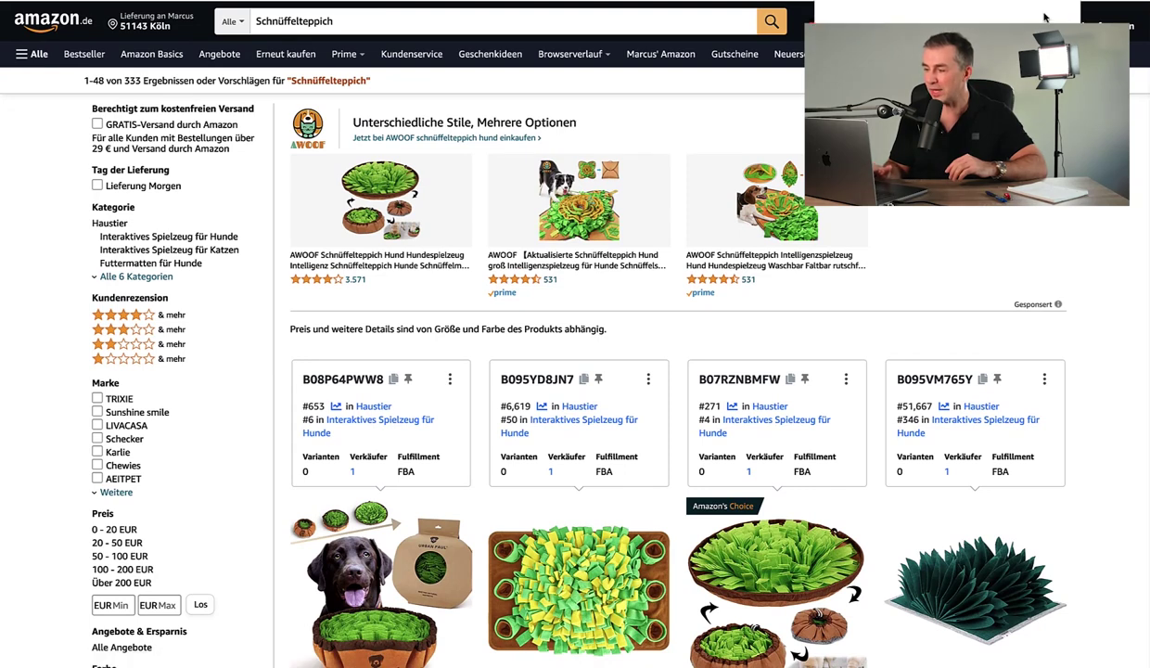
# - Run the Helium 10 Xray analysis on the Schnüffelteppich results and review the competitors' sales, revenue and BSR
pyautogui.click(937, 158)
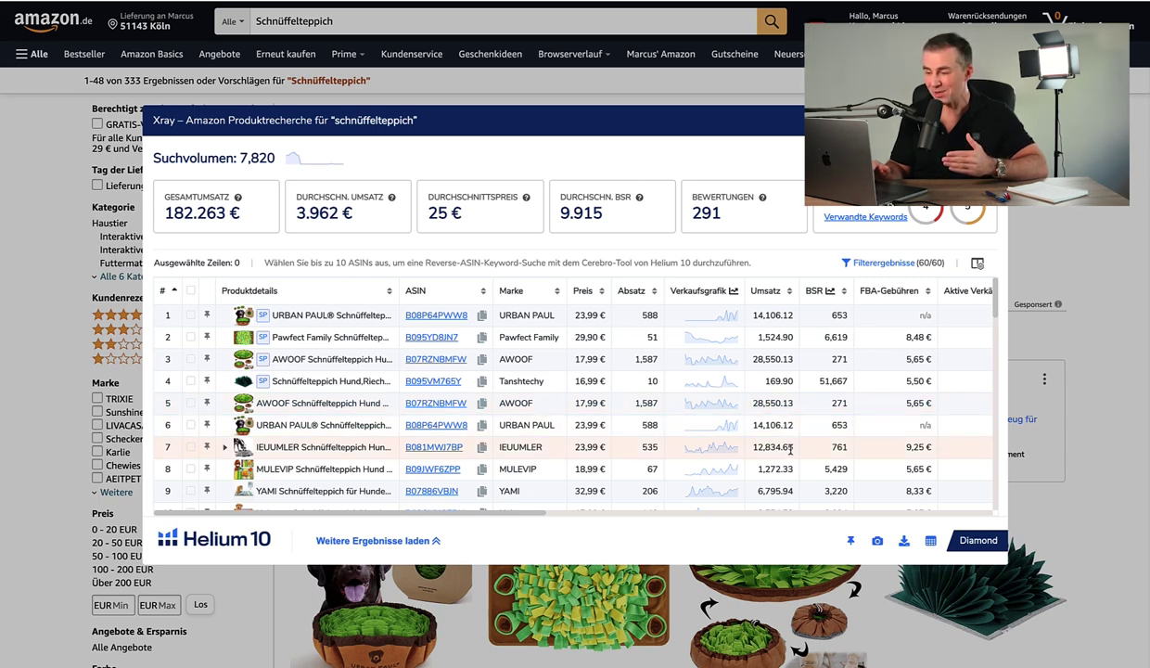
pyautogui.scroll(-3, 789, 449)
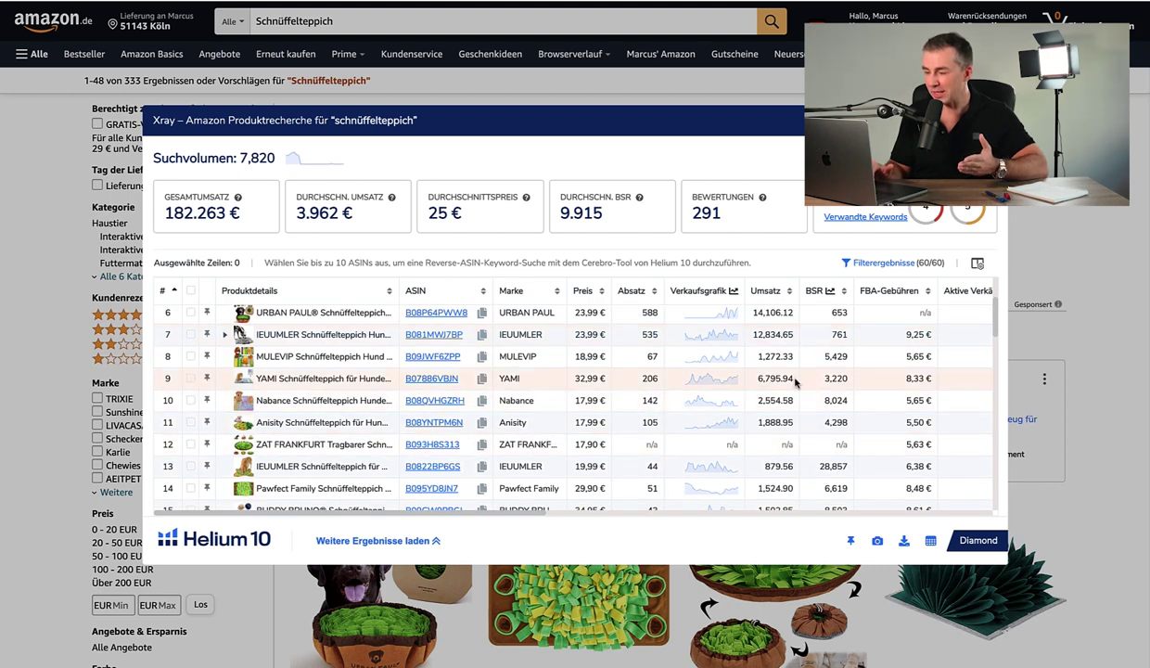
pyautogui.scroll(-3, 795, 408)
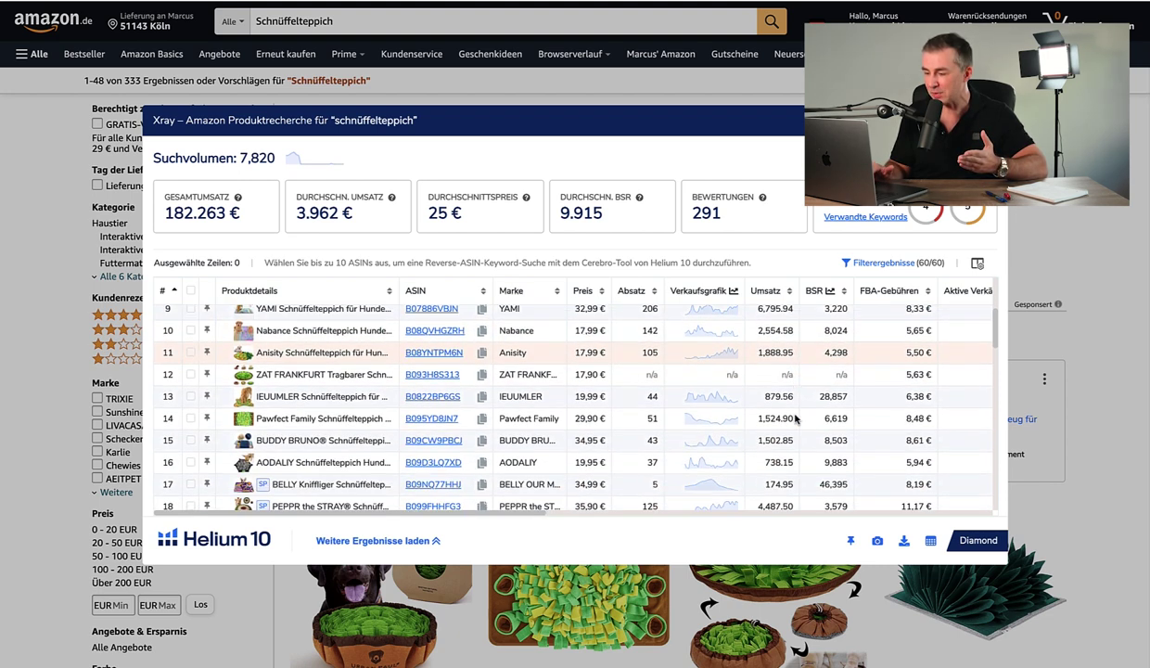
pyautogui.scroll(-1, 795, 420)
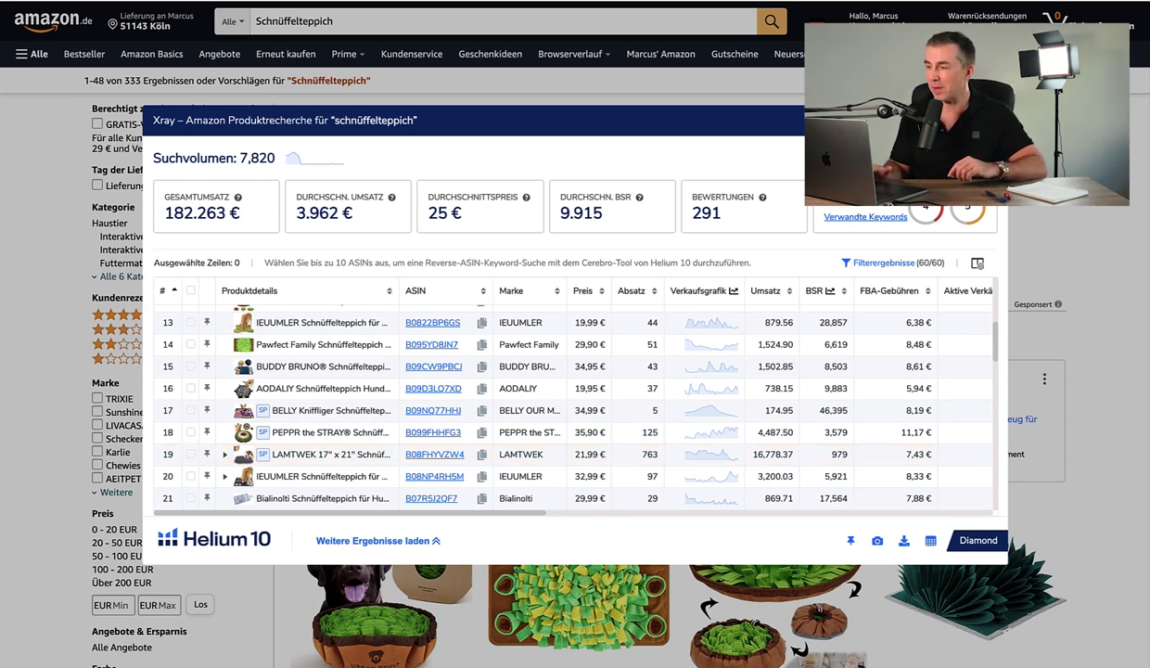
# - Leave the Xray analysis, return to the Black Box results in Helium 10 and look through the other Haustier products
pyautogui.press('Escape')
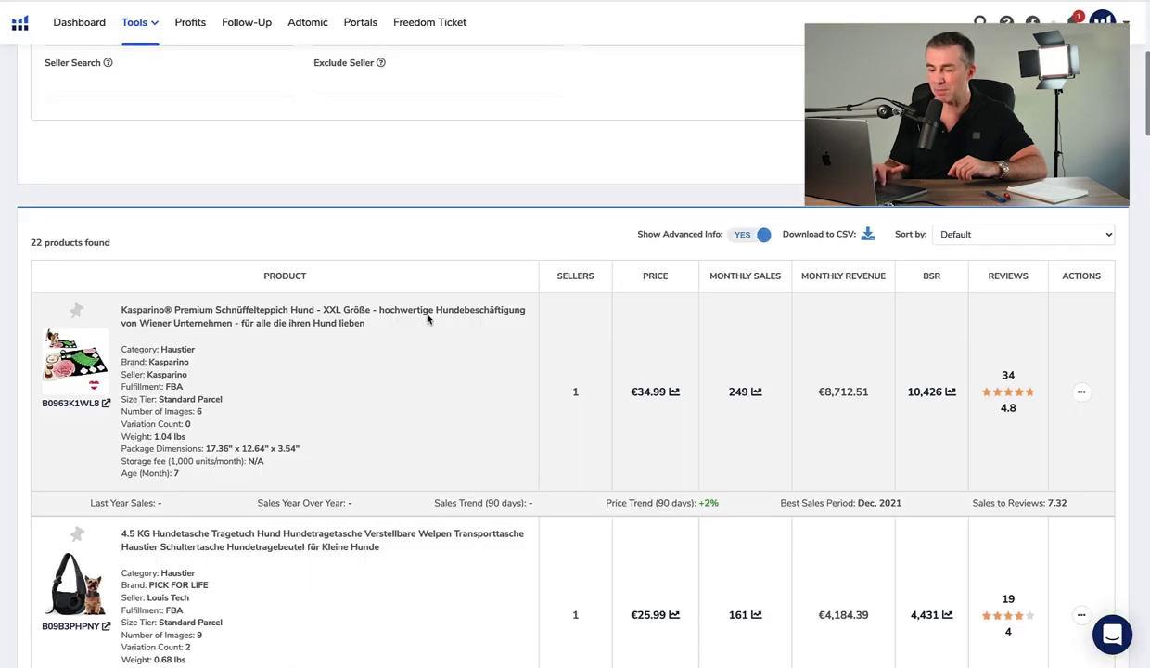
pyautogui.scroll(-5, 385, 364)
pyautogui.scroll(-6, 393, 374)
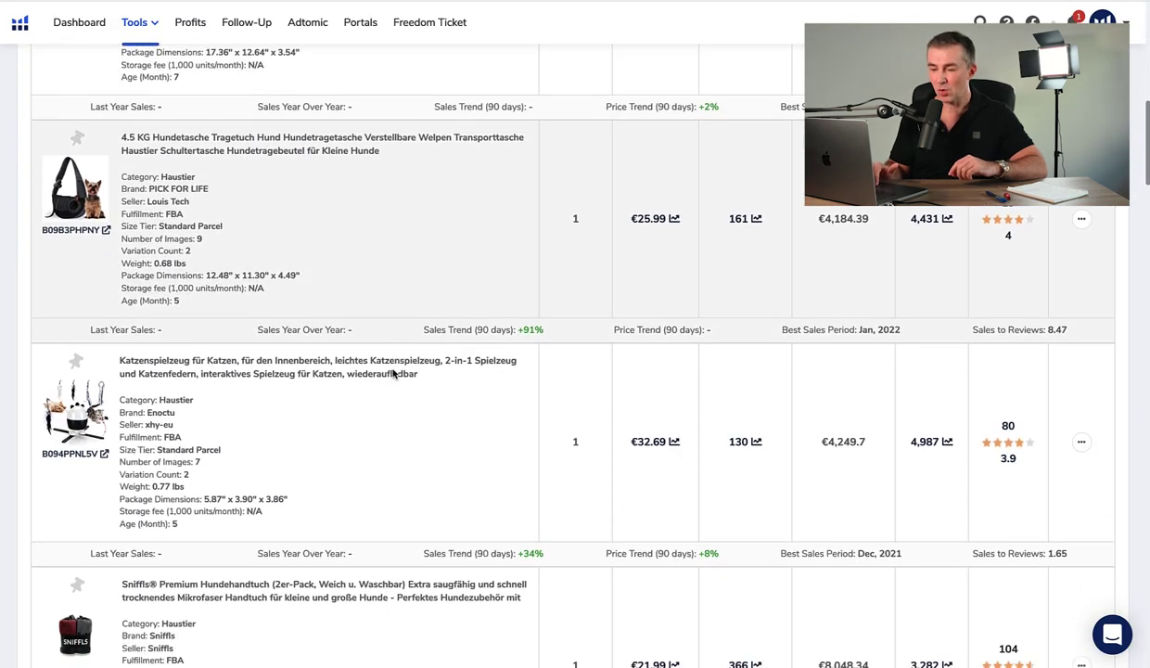
pyautogui.scroll(-10, 393, 374)
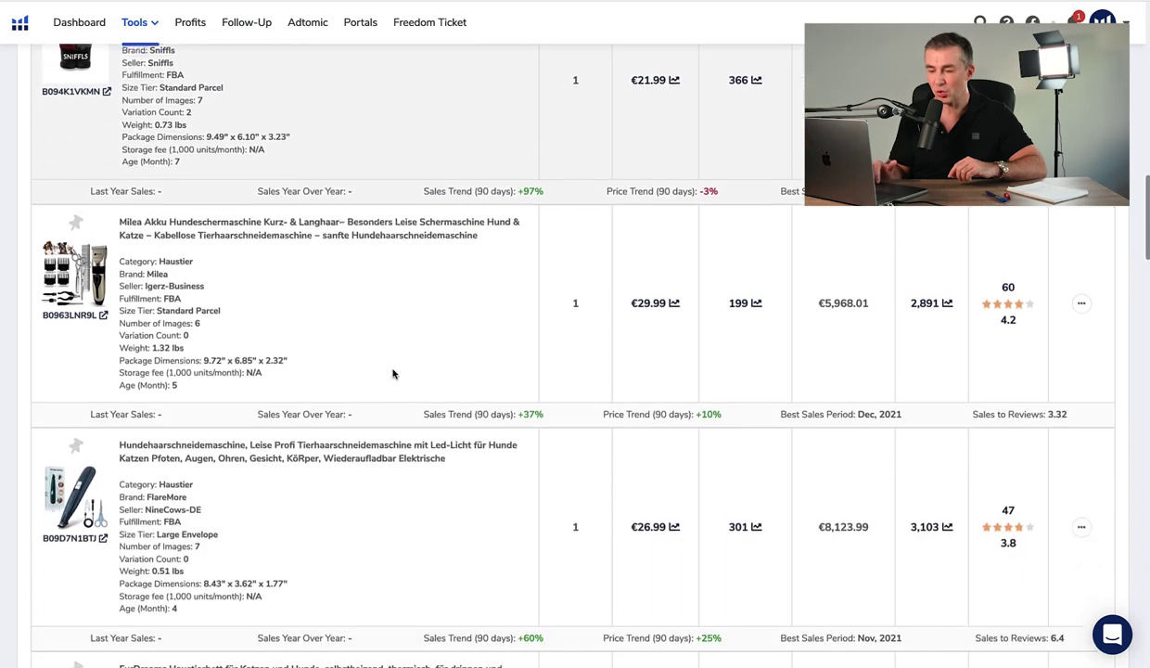
pyautogui.scroll(-7, 393, 374)
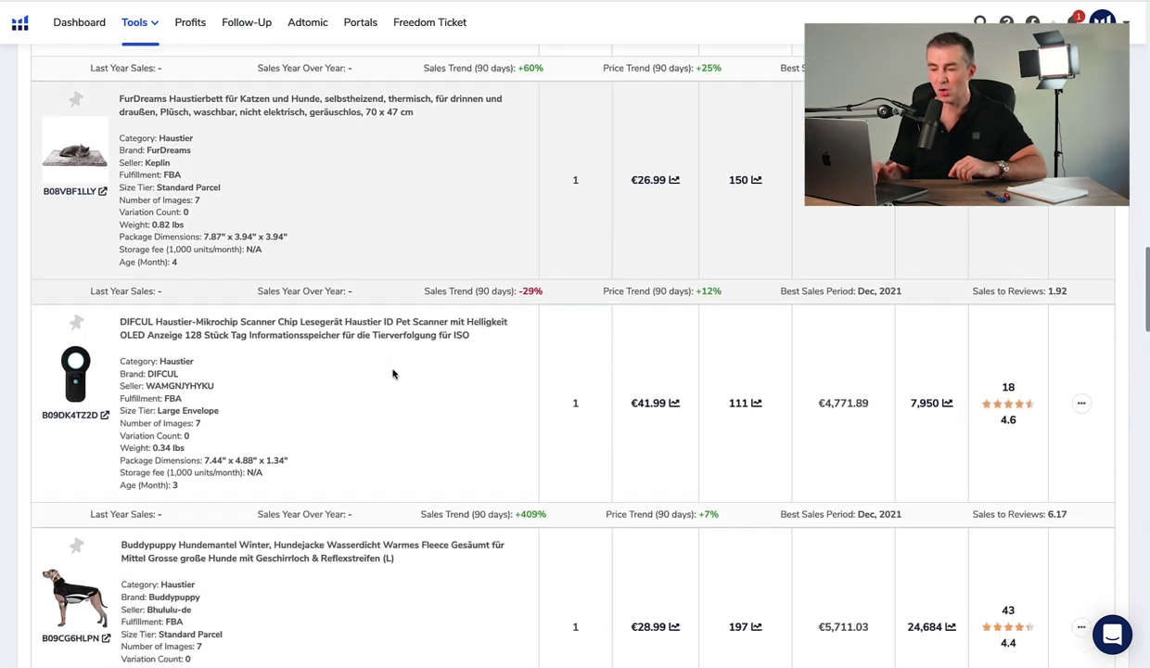